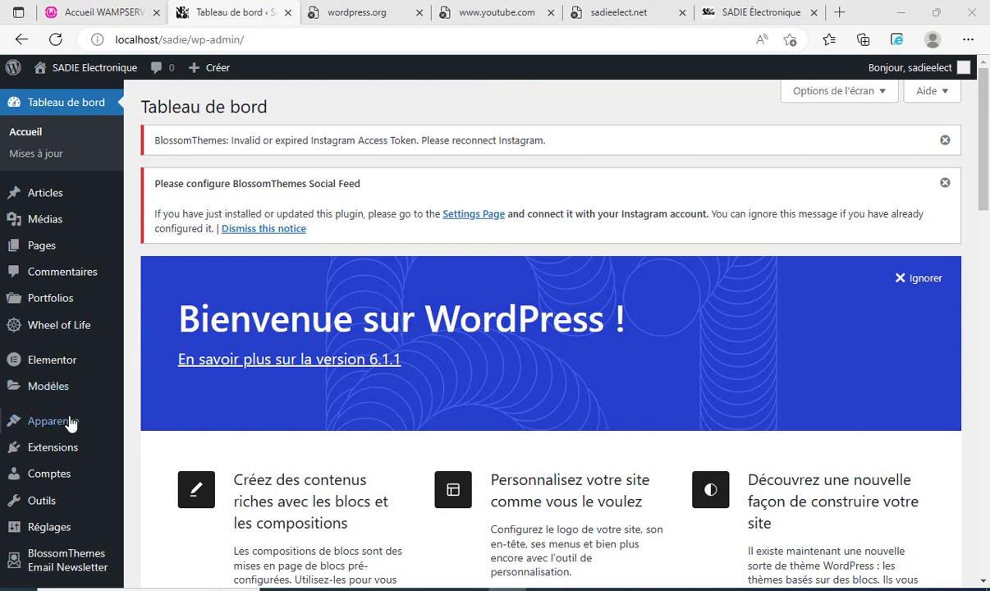
Open the form for uploading a new theme as a .zip file in the site's theme management.
mouse_move(70, 420)
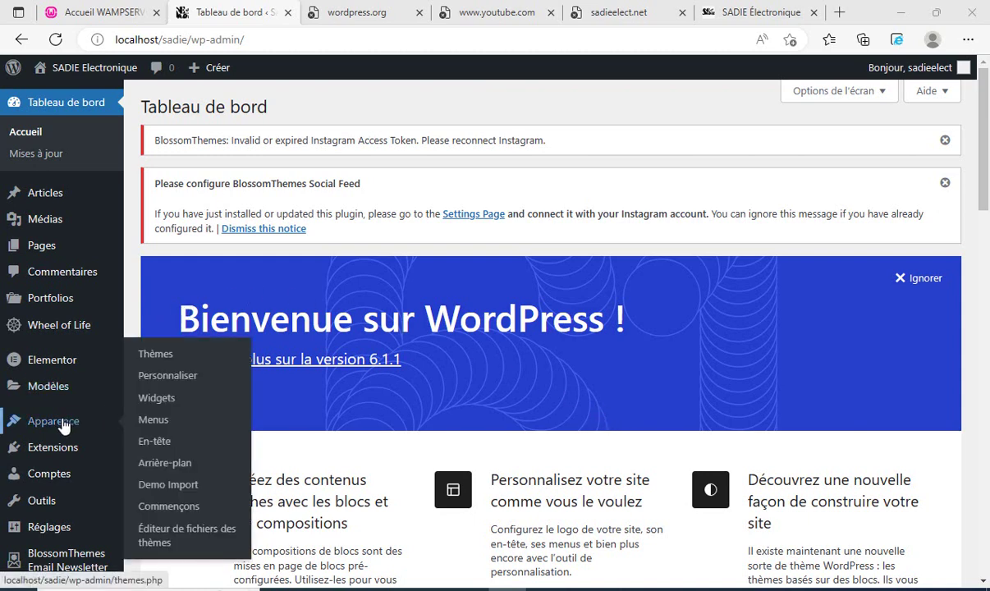
click(157, 358)
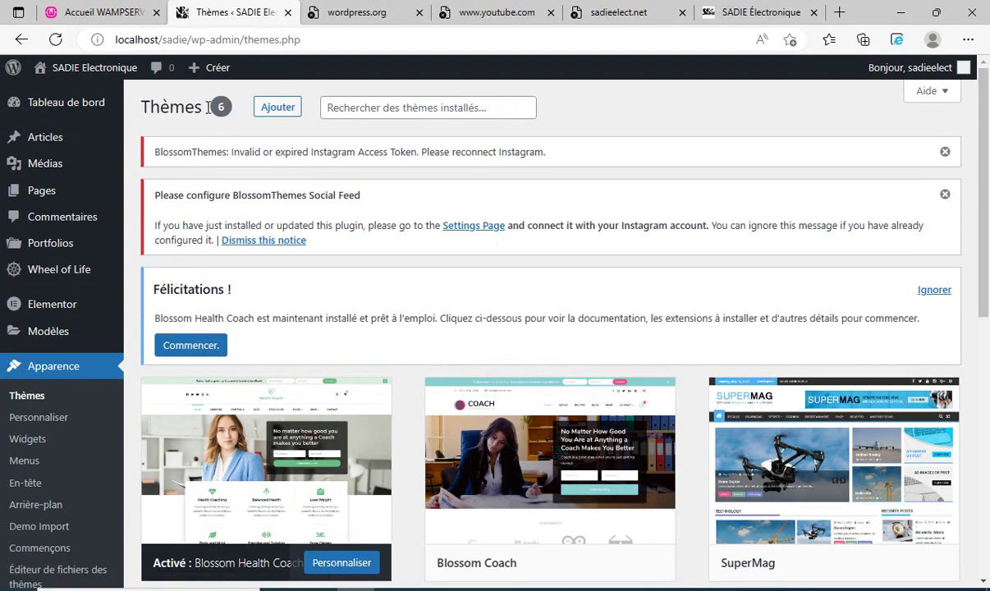
click(279, 109)
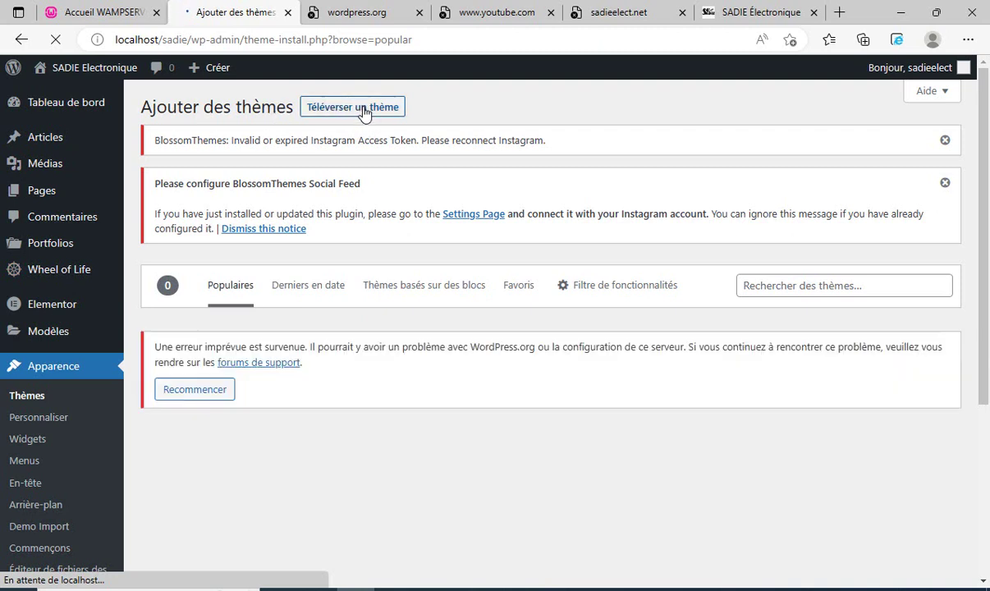
click(365, 113)
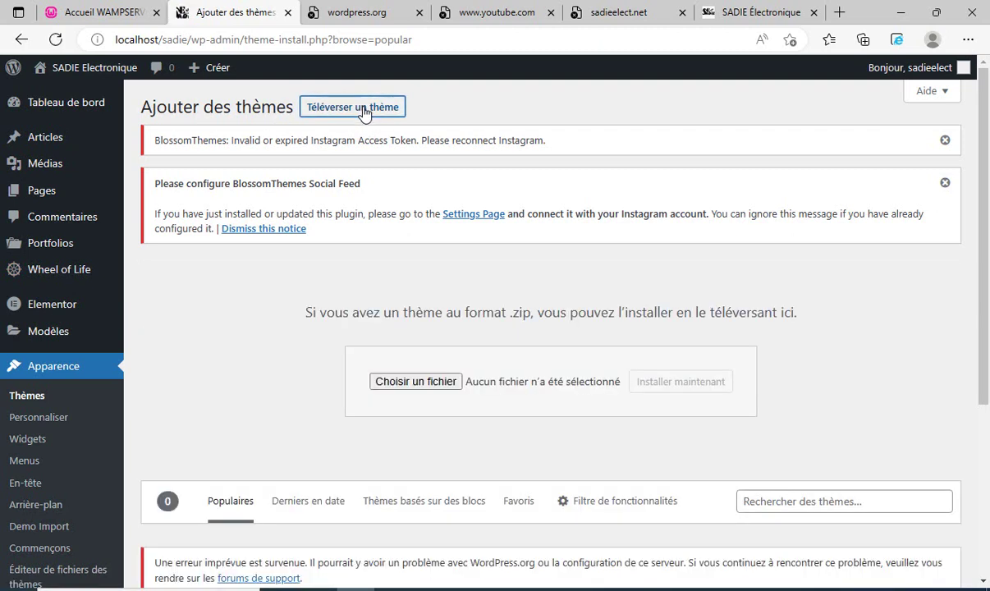
Try to install the theme archive vandana-lite.1.1.6.zip from the USB drive (D:), then return to the theme-adding page.
click(407, 382)
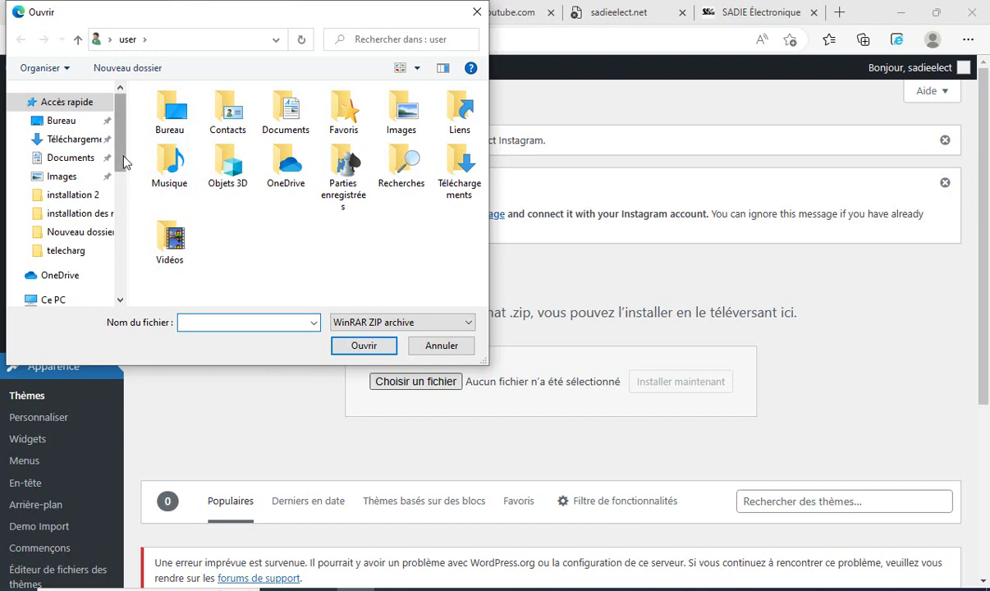
drag(123, 161, 120, 251)
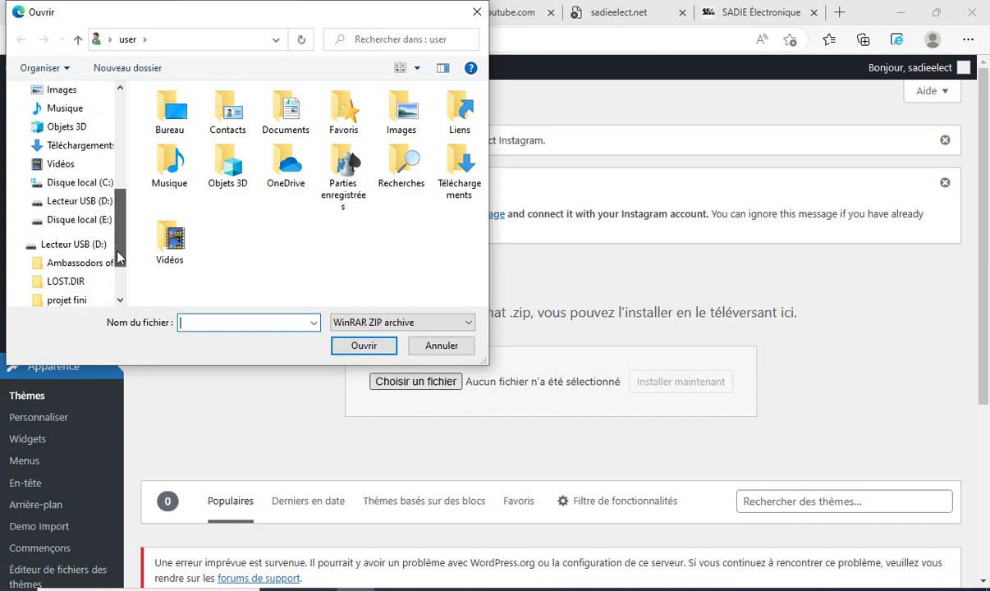
click(66, 245)
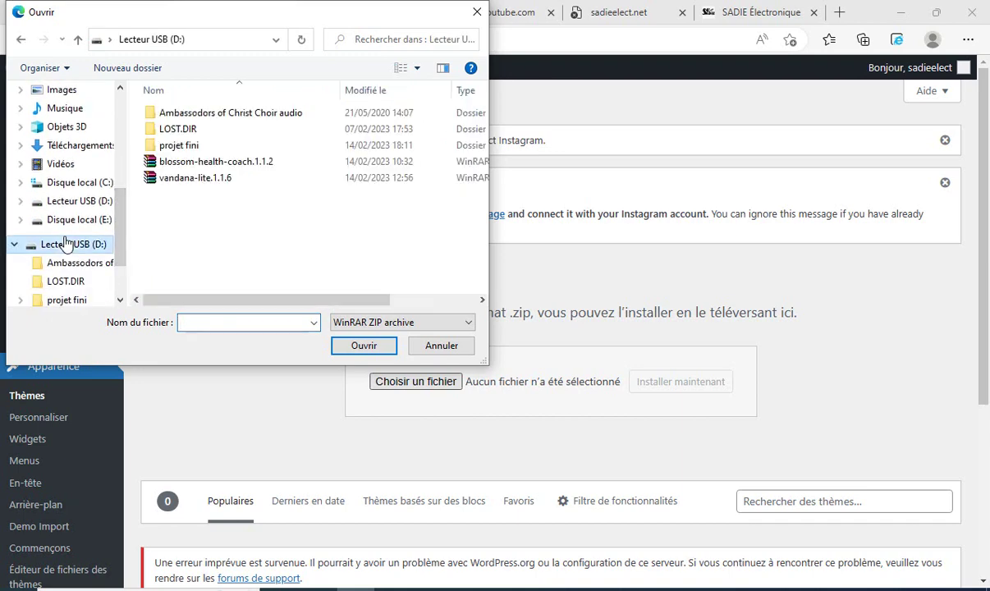
click(195, 181)
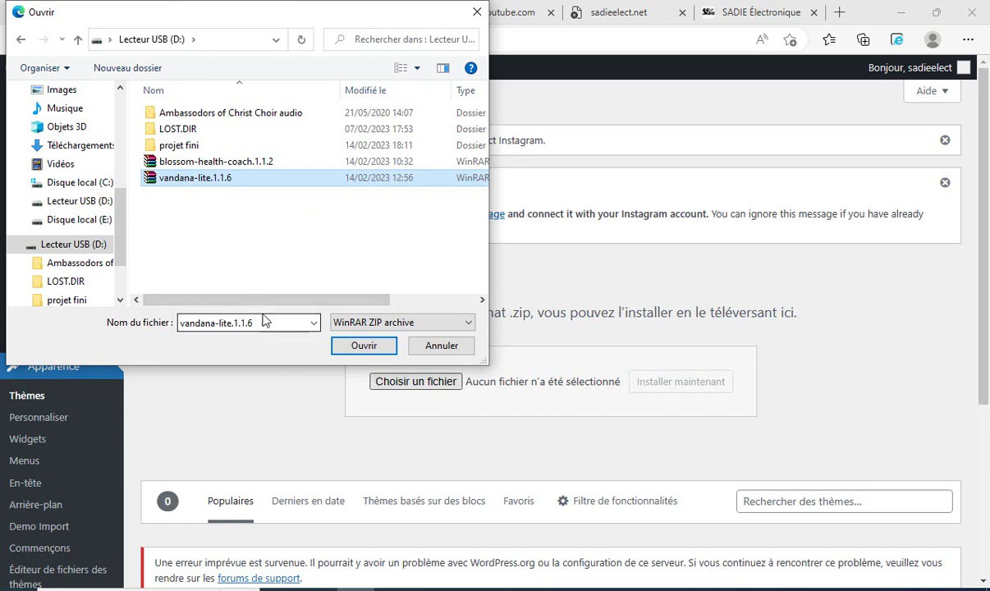
click(358, 348)
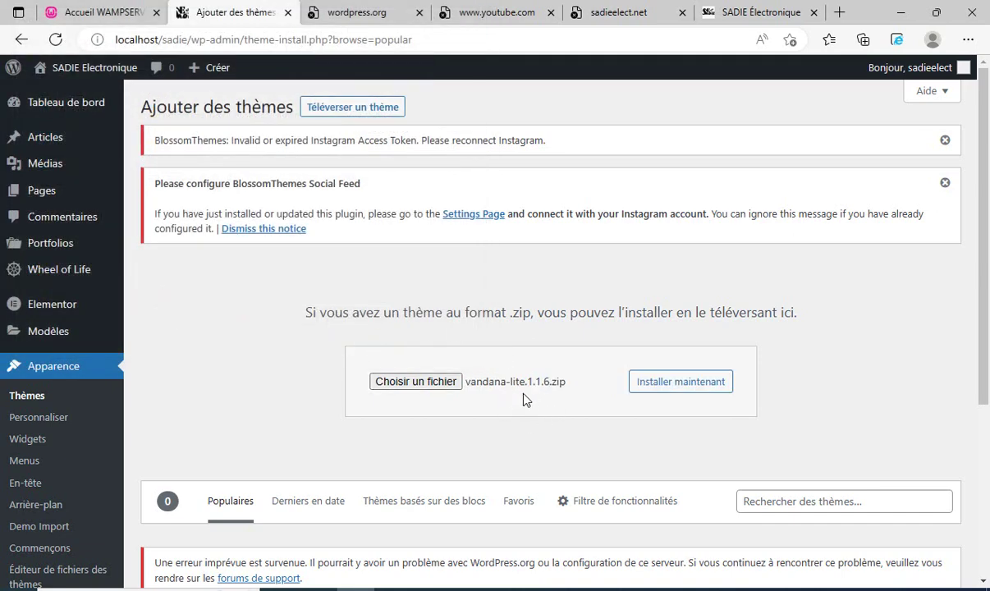
click(673, 382)
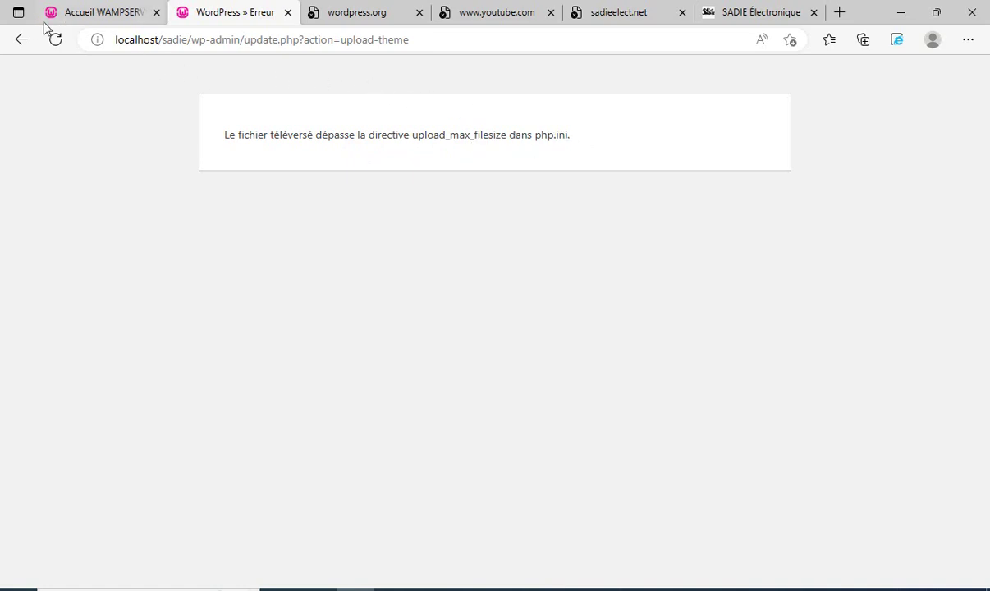
click(22, 44)
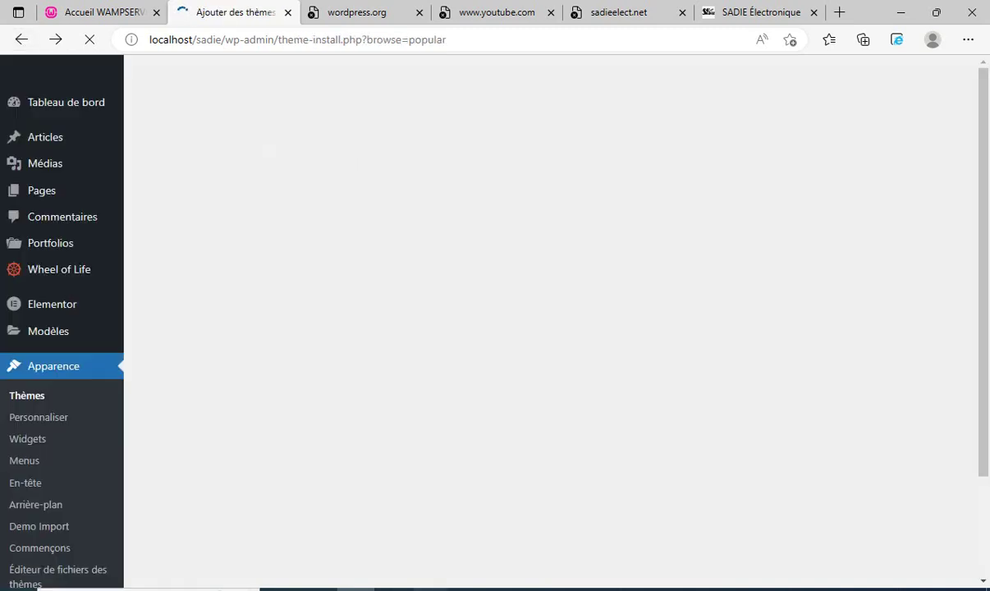
mouse_move(421, 583)
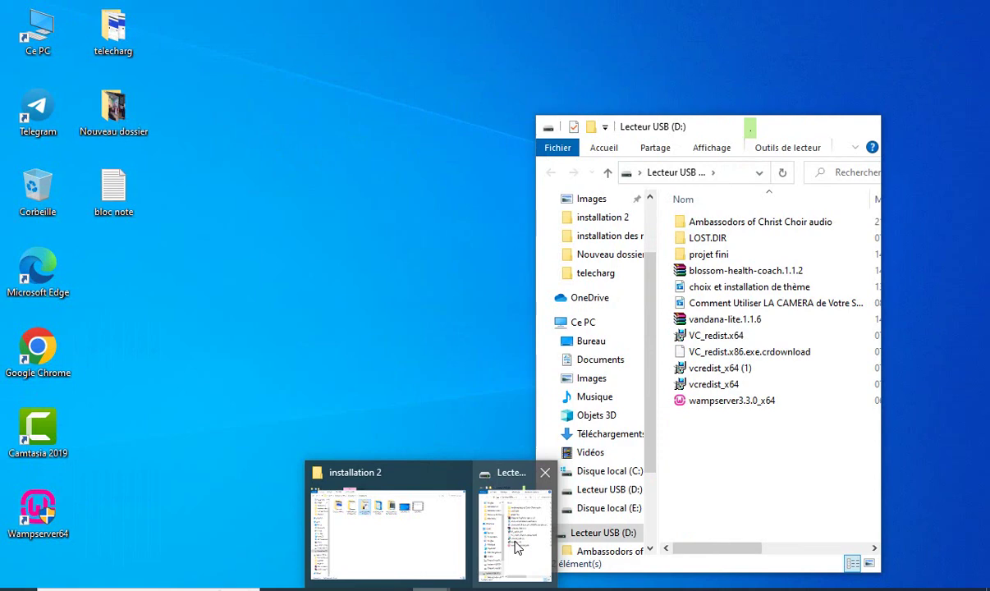
click(516, 545)
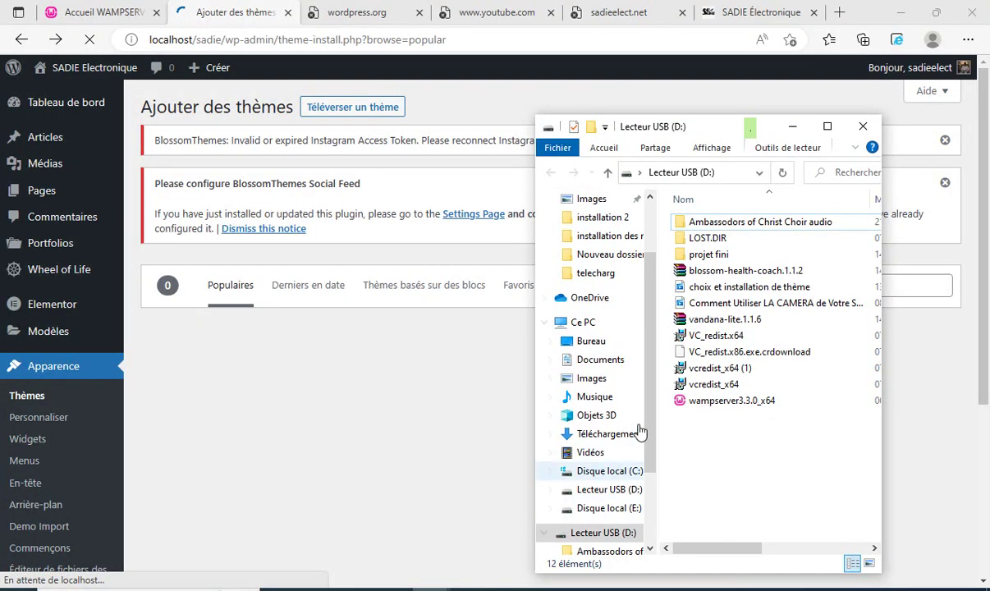
click(460, 514)
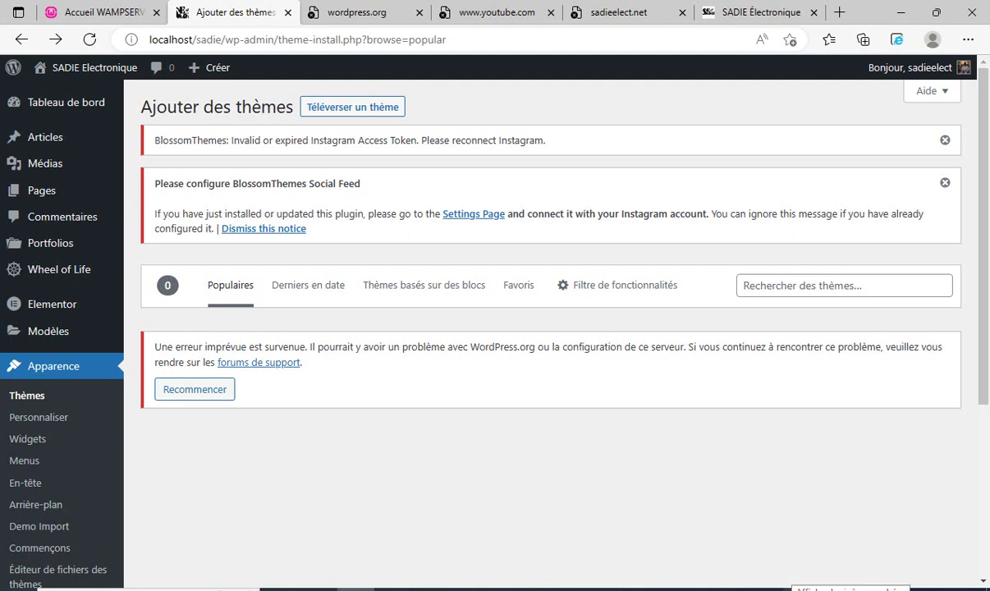
Switch to Wampserver and open the PHP configuration file php.ini [apache module] for editing.
click(792, 590)
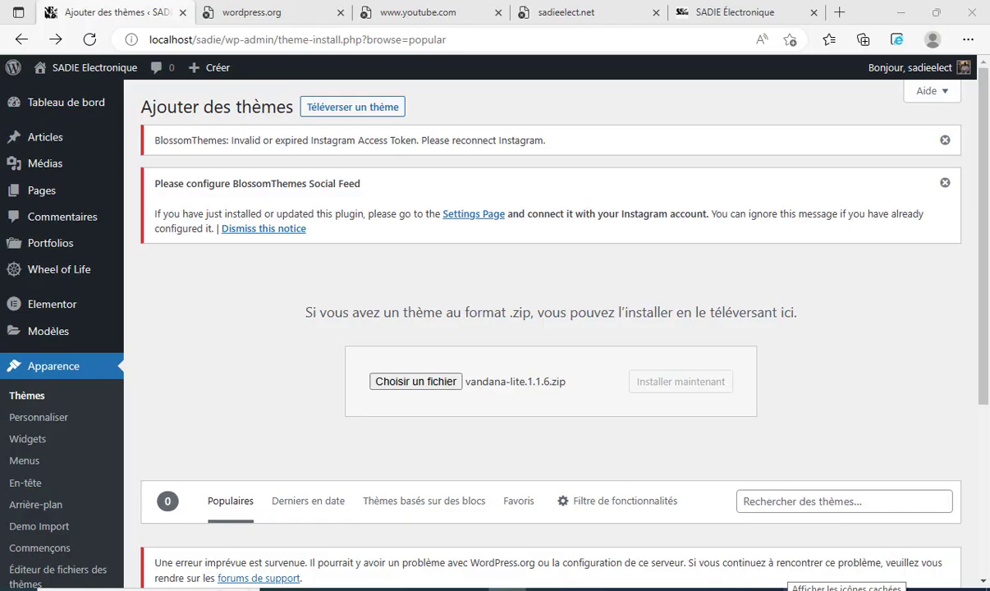
click(792, 590)
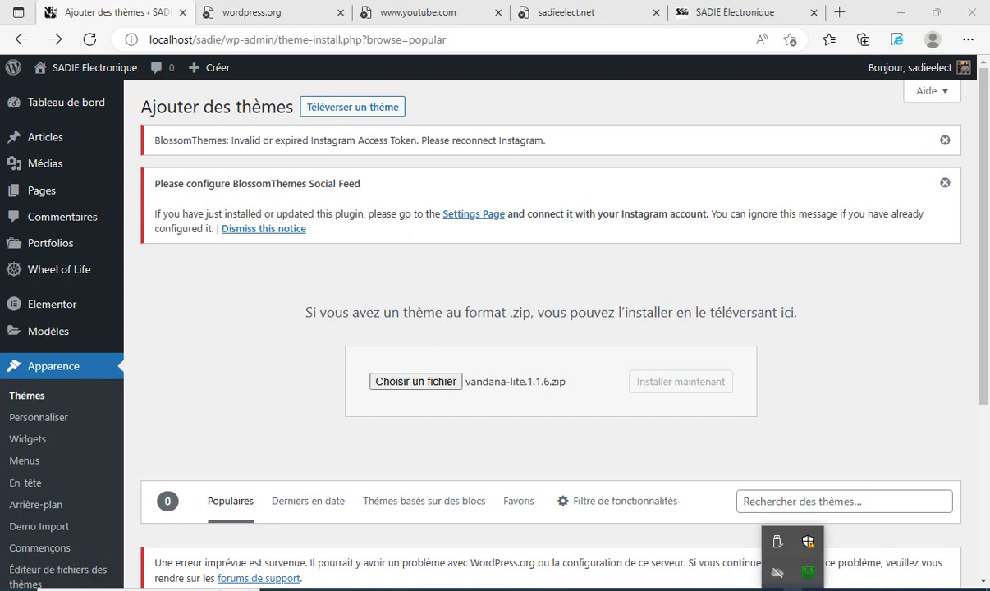
click(807, 575)
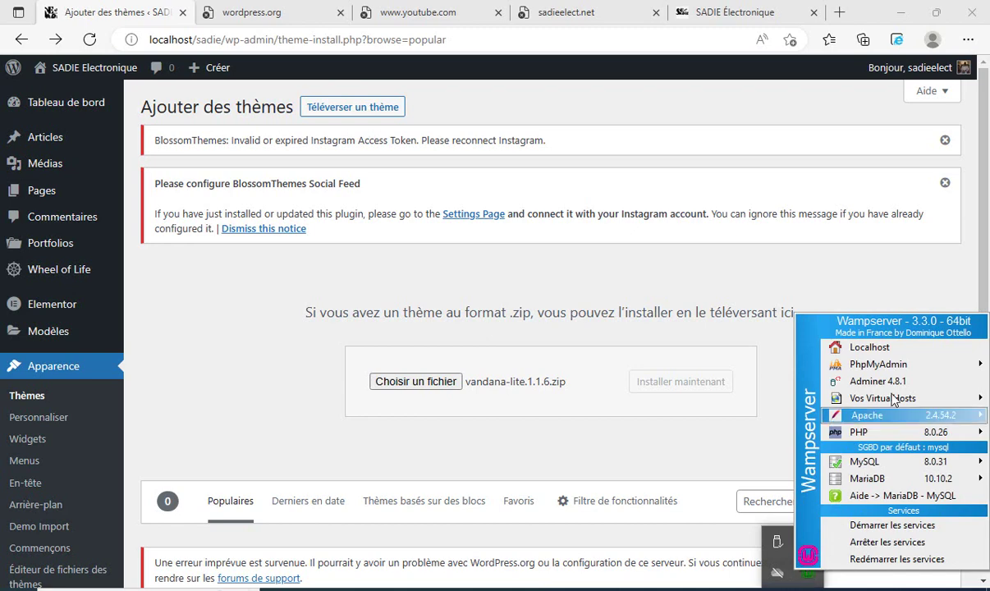
mouse_move(862, 435)
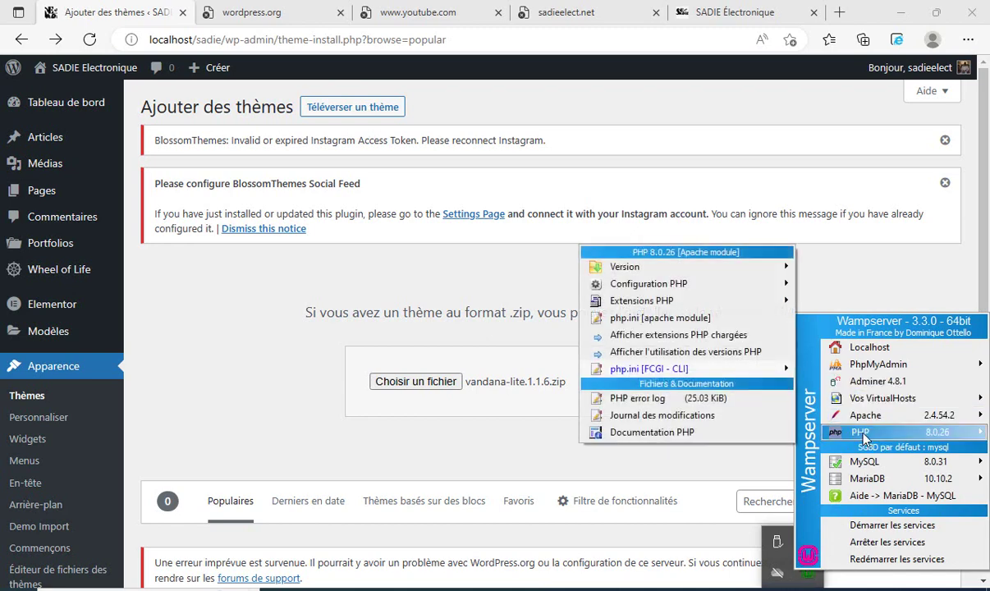
click(681, 322)
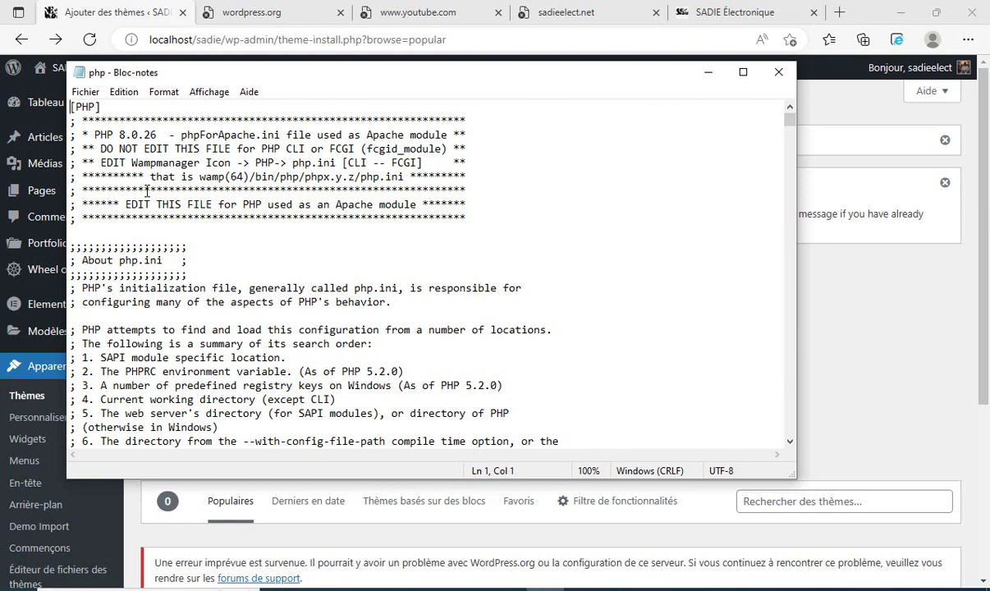
Search php.ini upwards for the word "size".
click(123, 93)
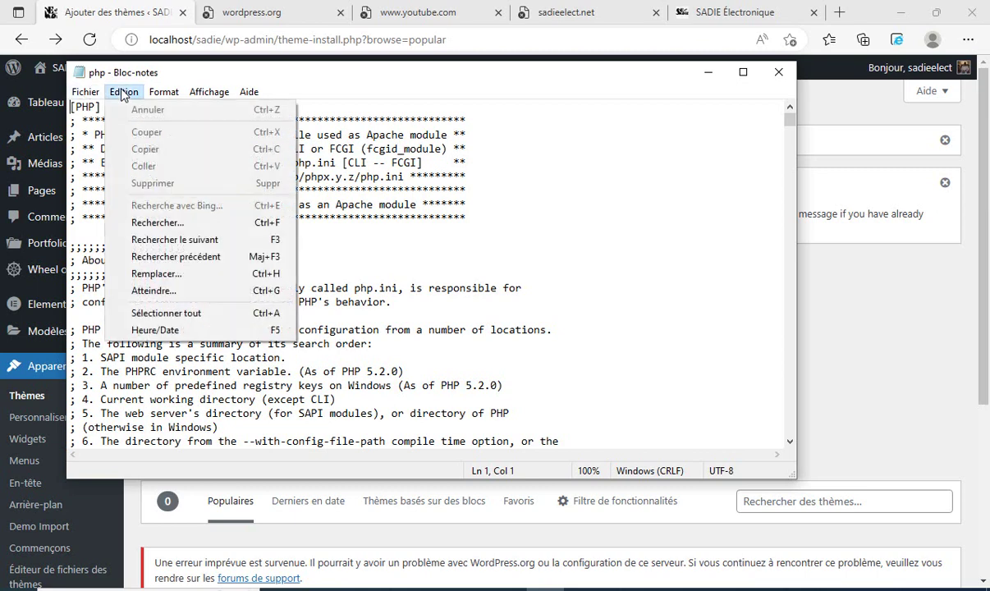
click(150, 224)
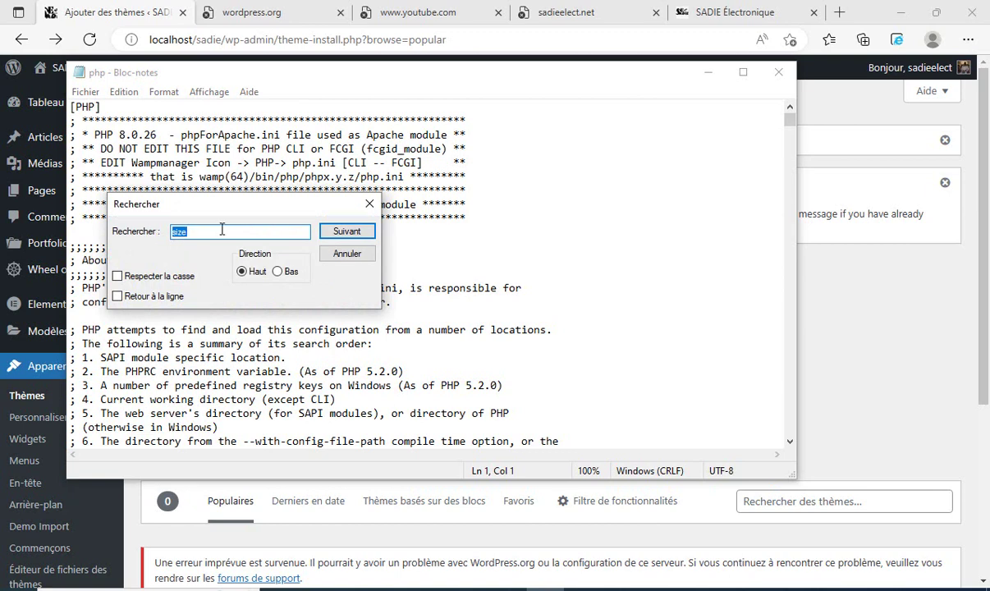
click(351, 233)
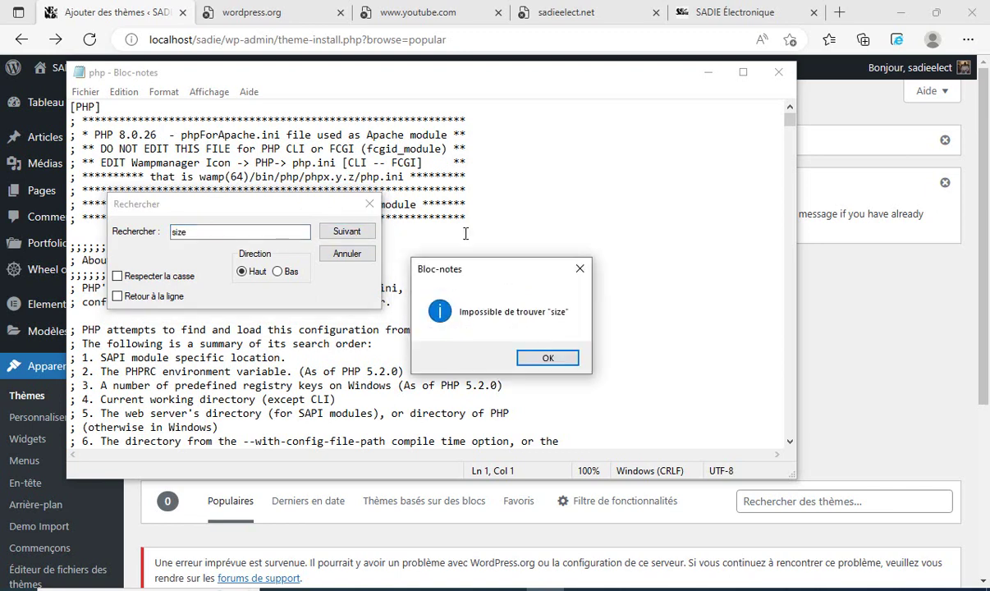
click(541, 358)
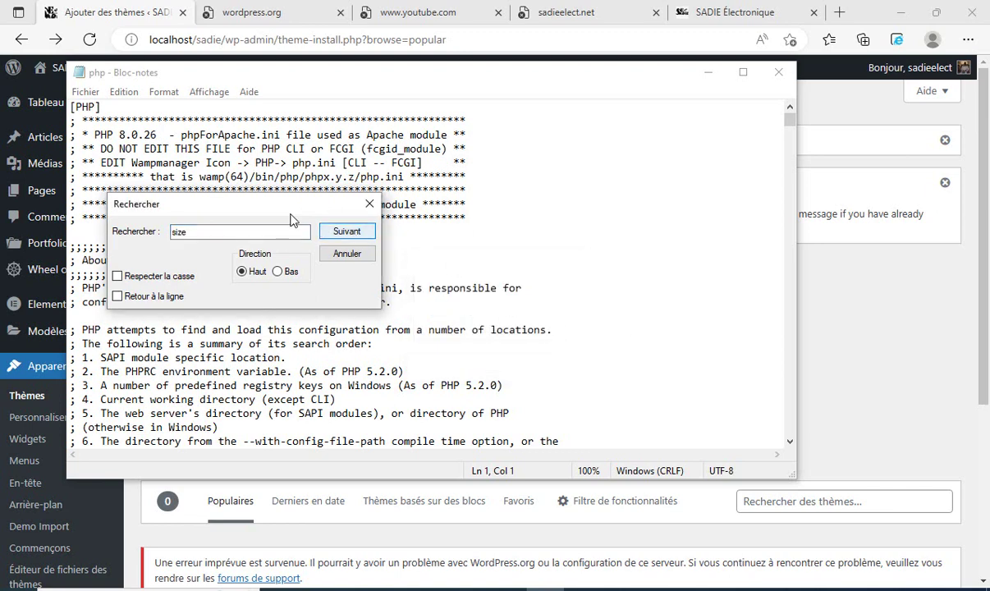
Search php.ini downwards for "size", going through the matches up to the post_max_size directive.
click(206, 230)
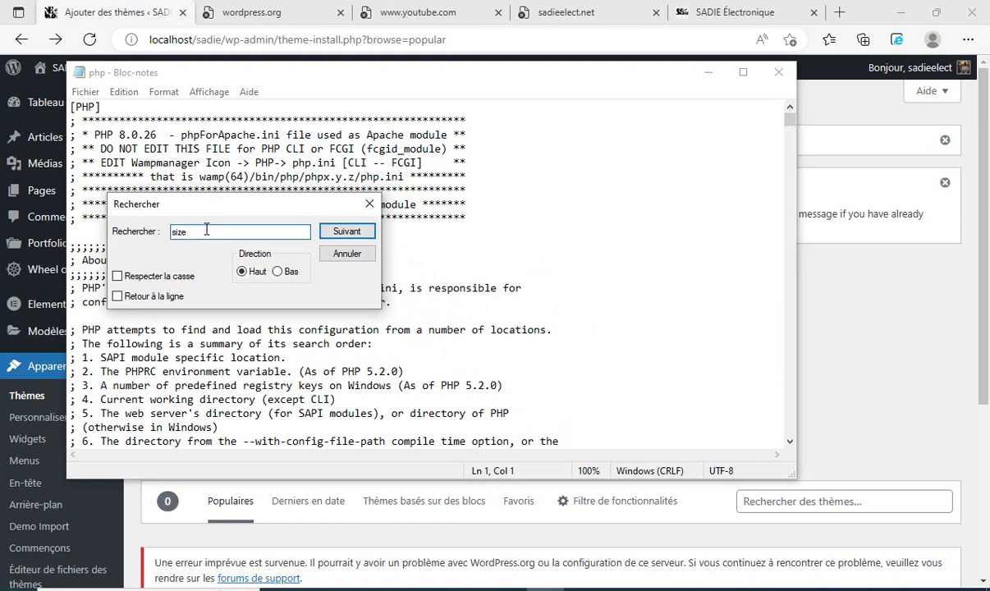
click(276, 272)
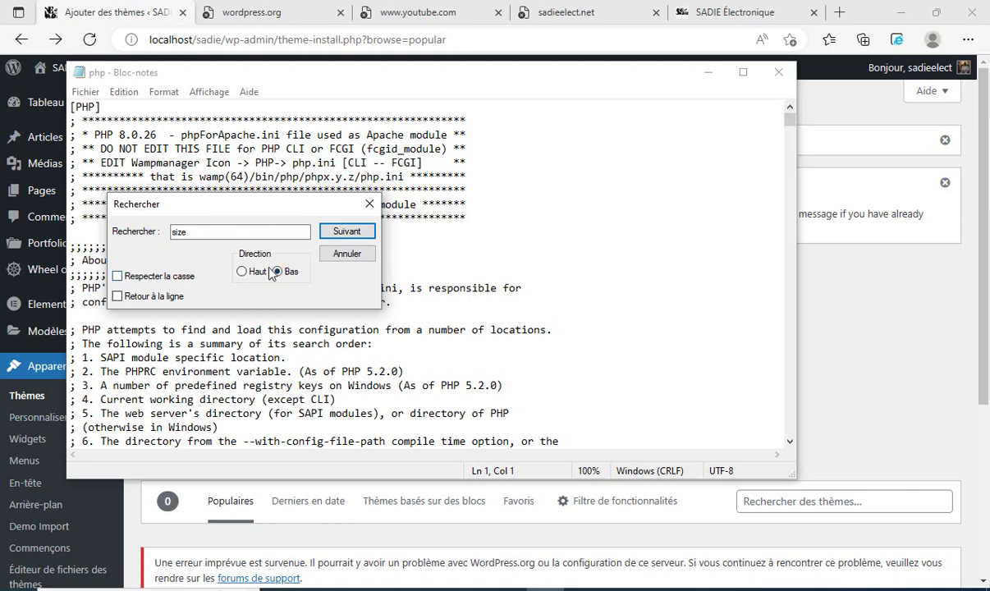
click(347, 232)
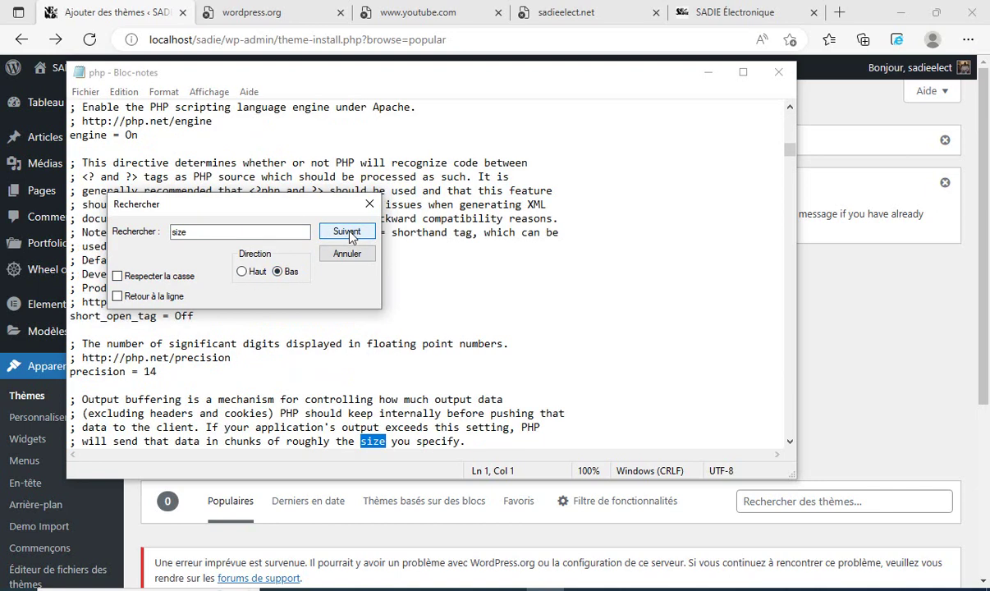
click(346, 233)
click(346, 232)
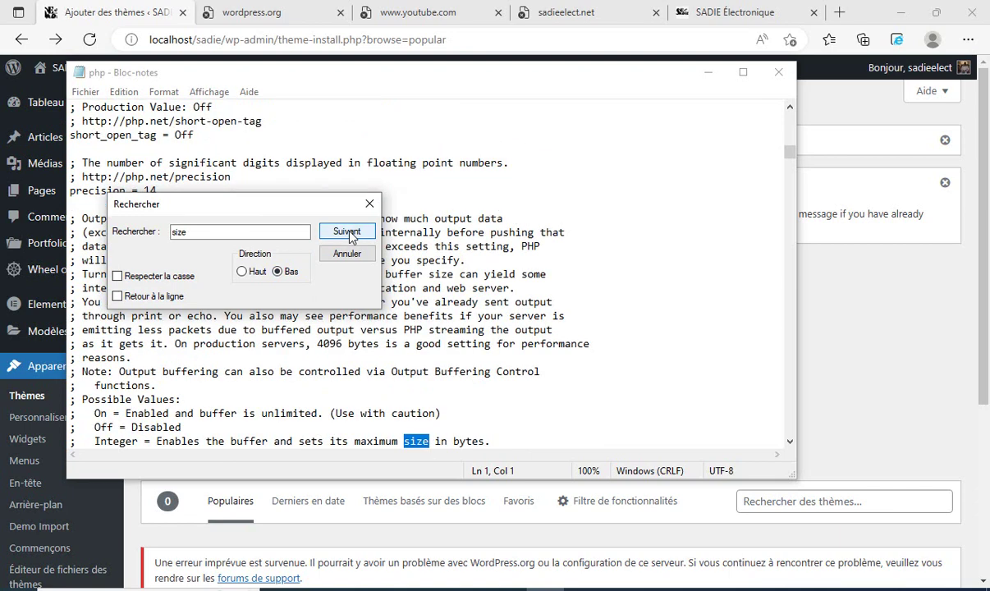
click(348, 233)
click(348, 233)
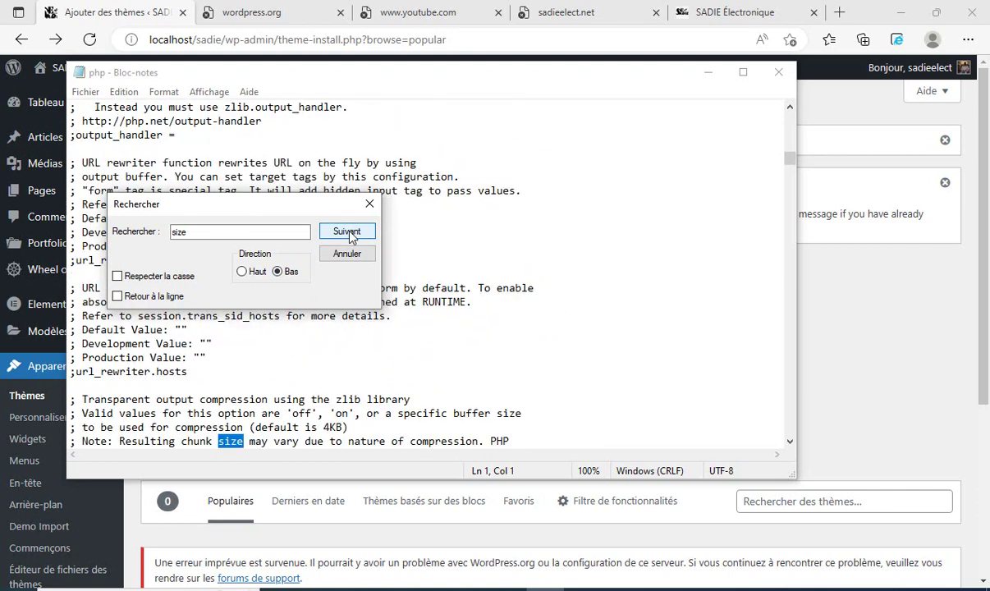
click(348, 233)
click(348, 233)
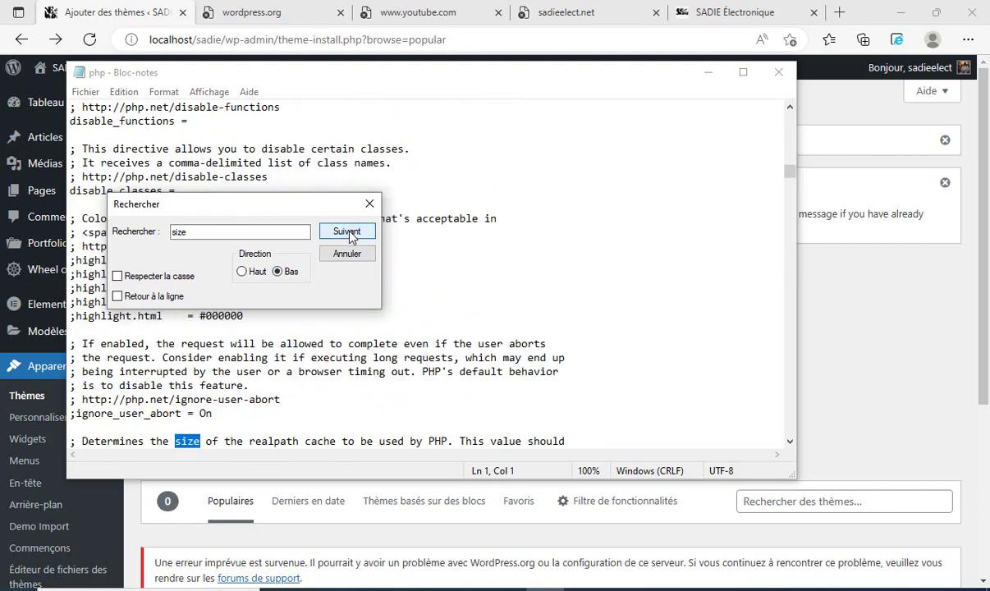
click(348, 233)
click(348, 234)
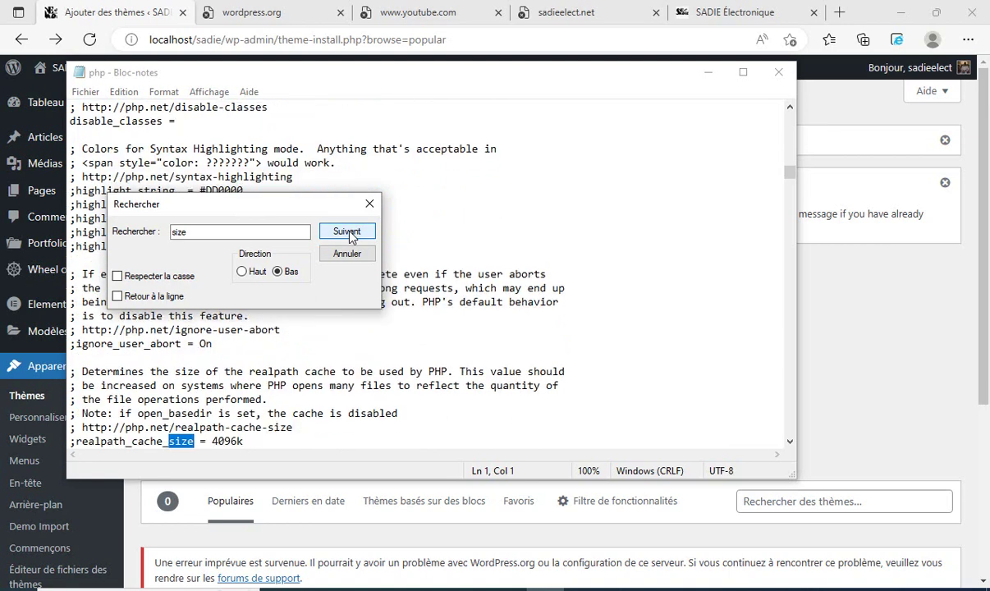
click(348, 233)
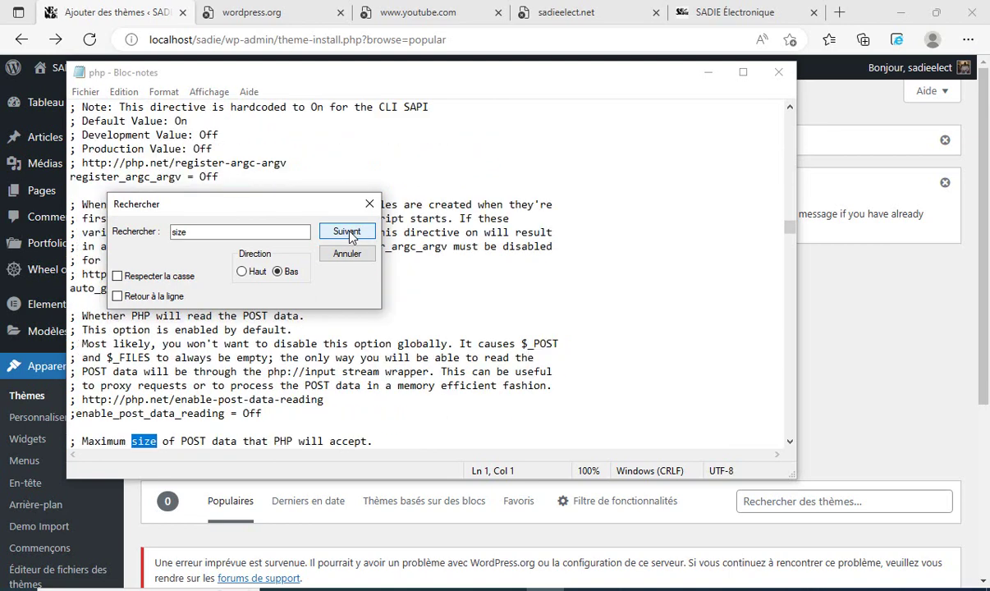
click(348, 233)
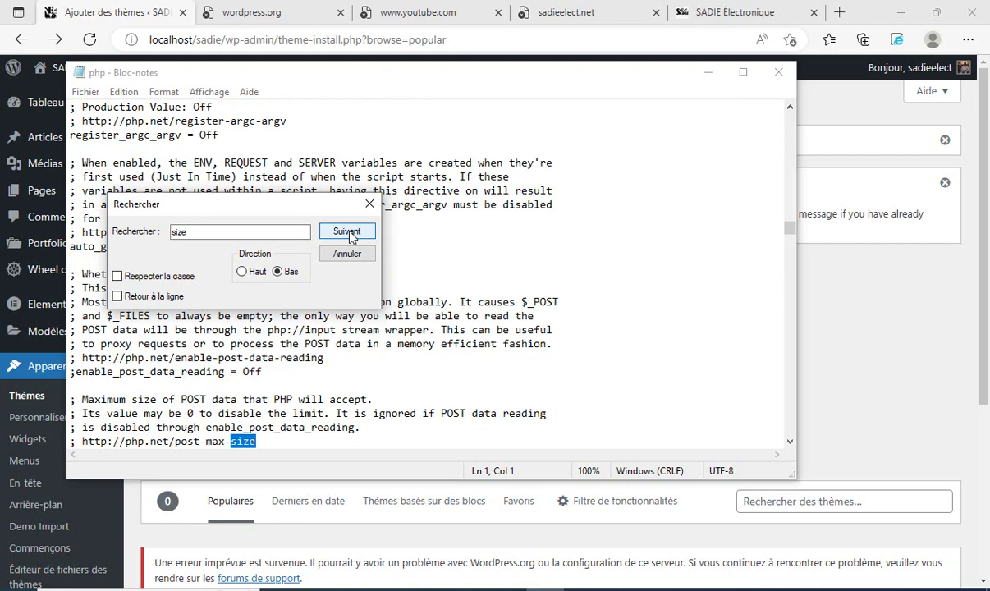
click(348, 233)
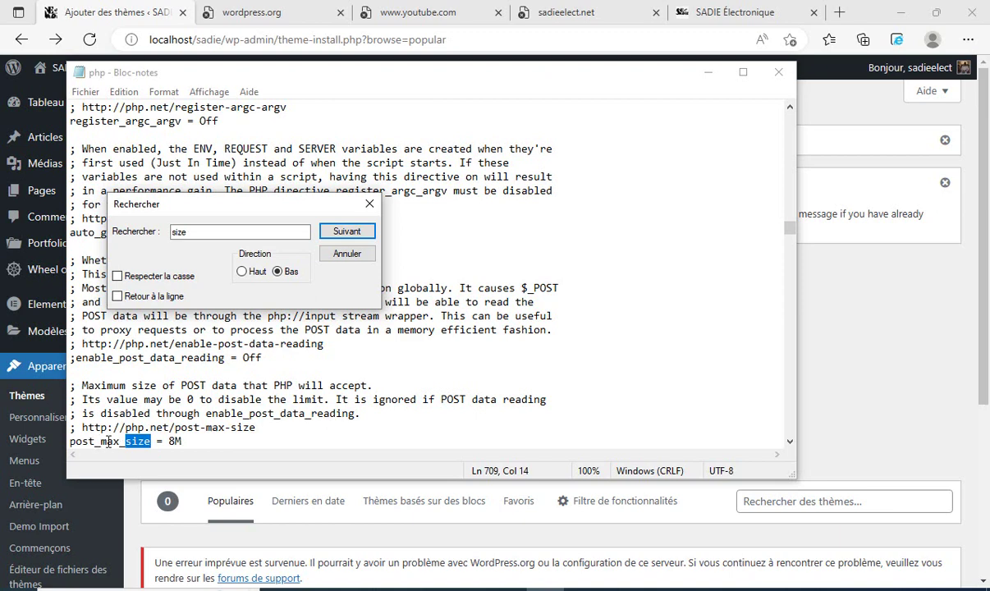
Set the post_max_size directive to 32M.
click(174, 441)
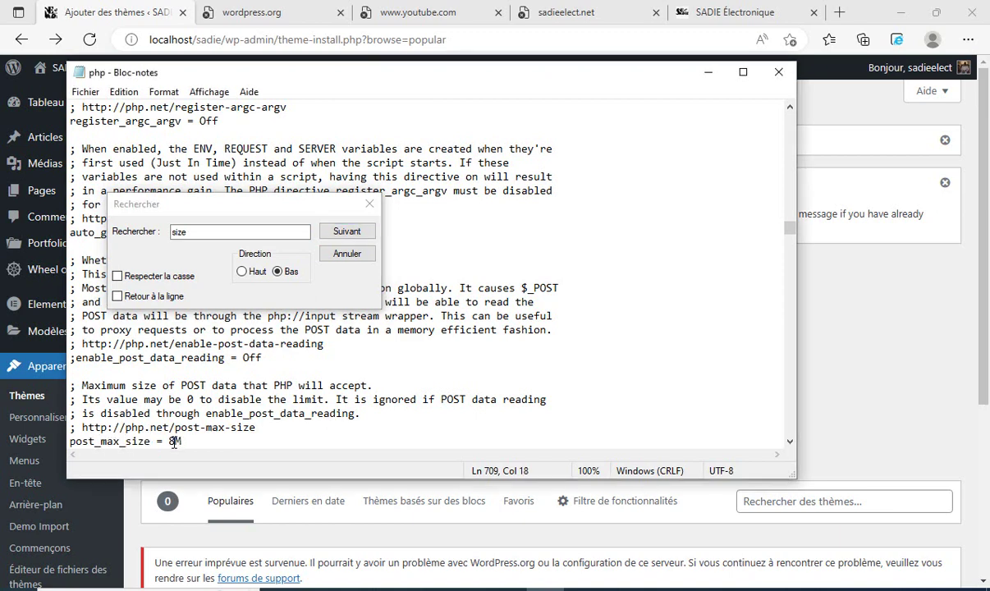
key(BackSpace)
text(32)
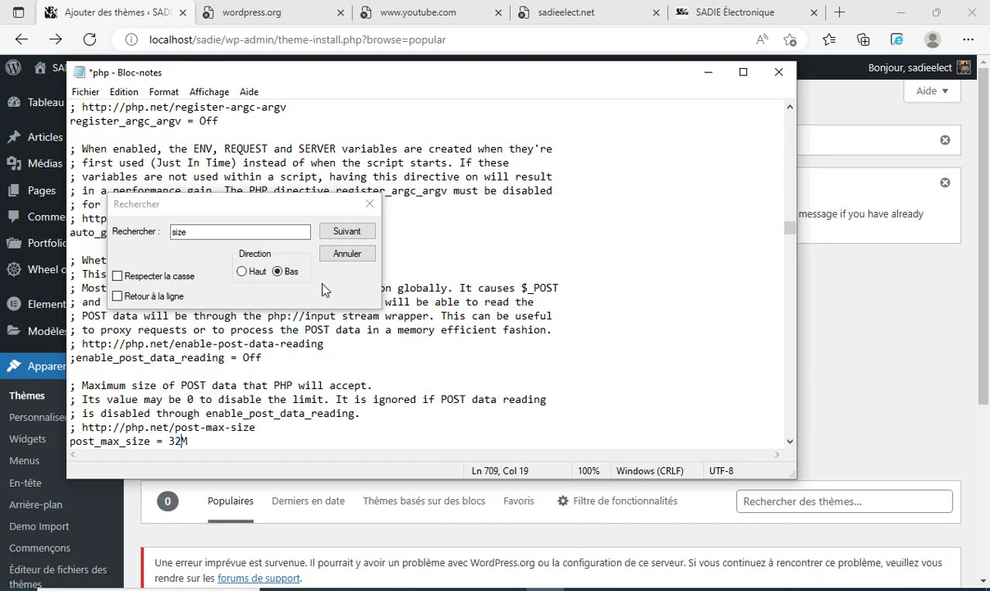
Find the upload_max_filesize directive by continuing the search for "size" and set it to 32M.
click(346, 232)
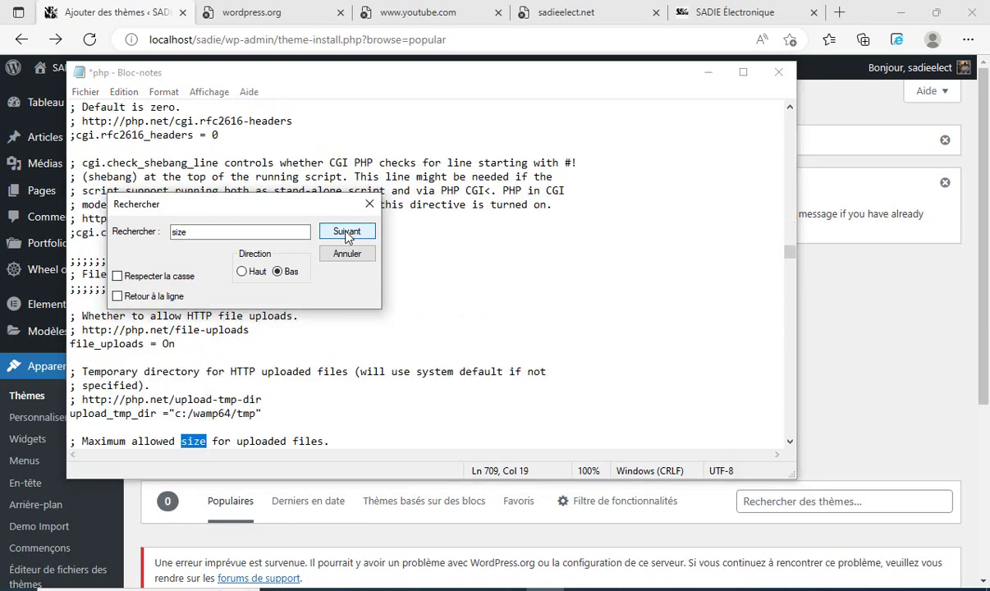
click(346, 232)
click(347, 232)
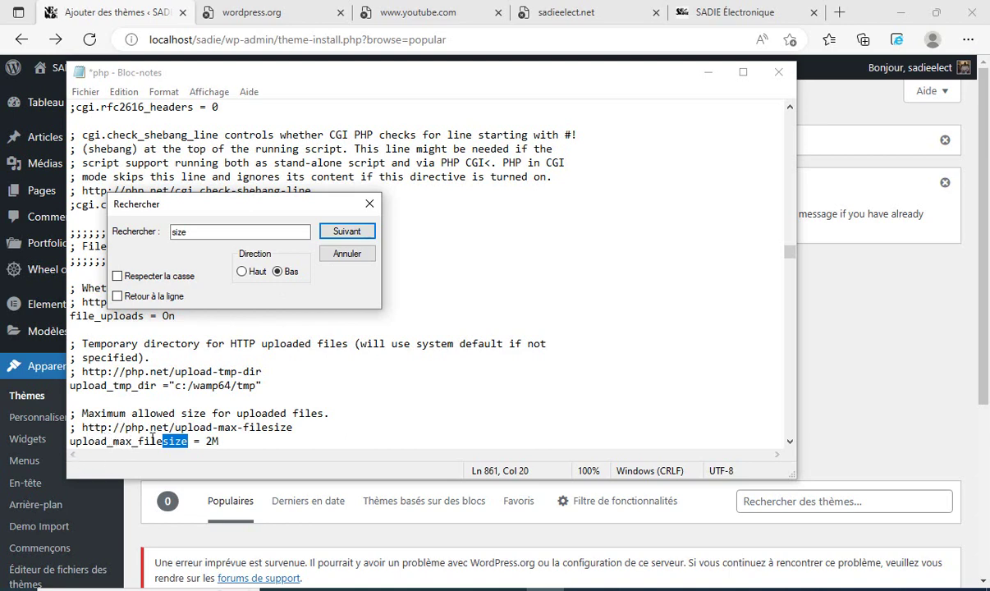
click(212, 441)
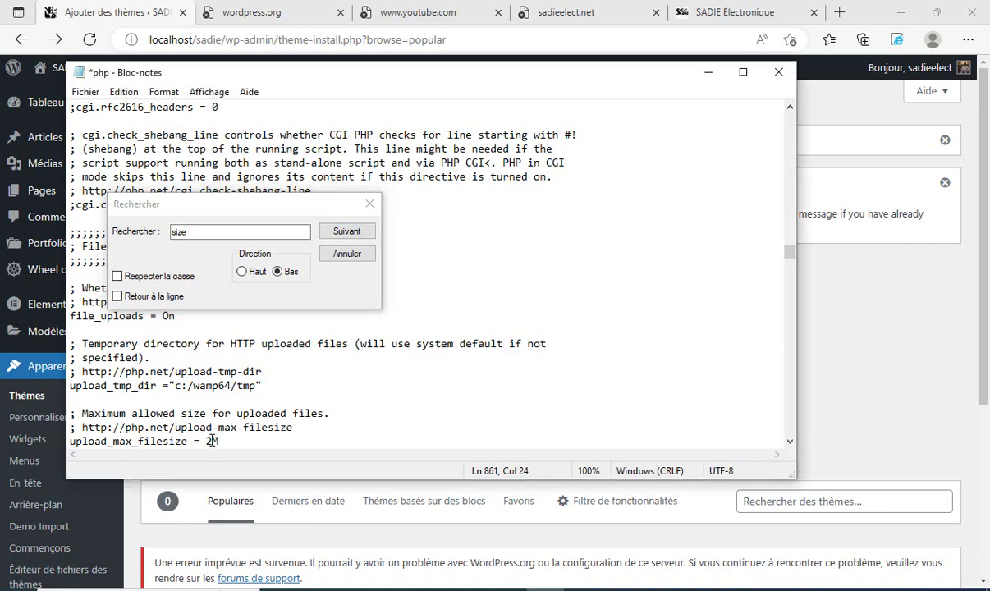
key(Left)
text(3)
click(367, 206)
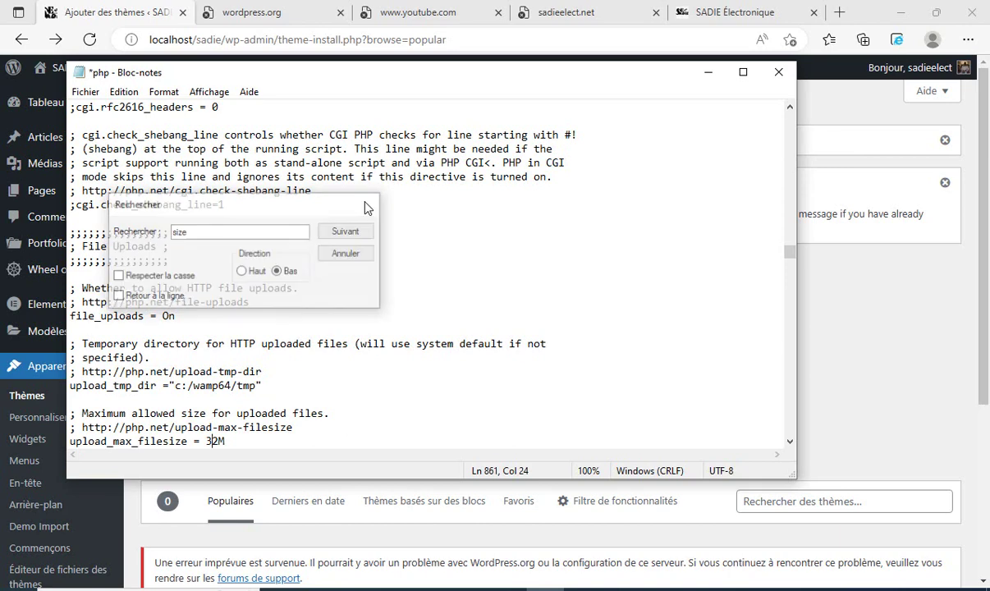
Save the edited PHP configuration file and close it.
click(86, 93)
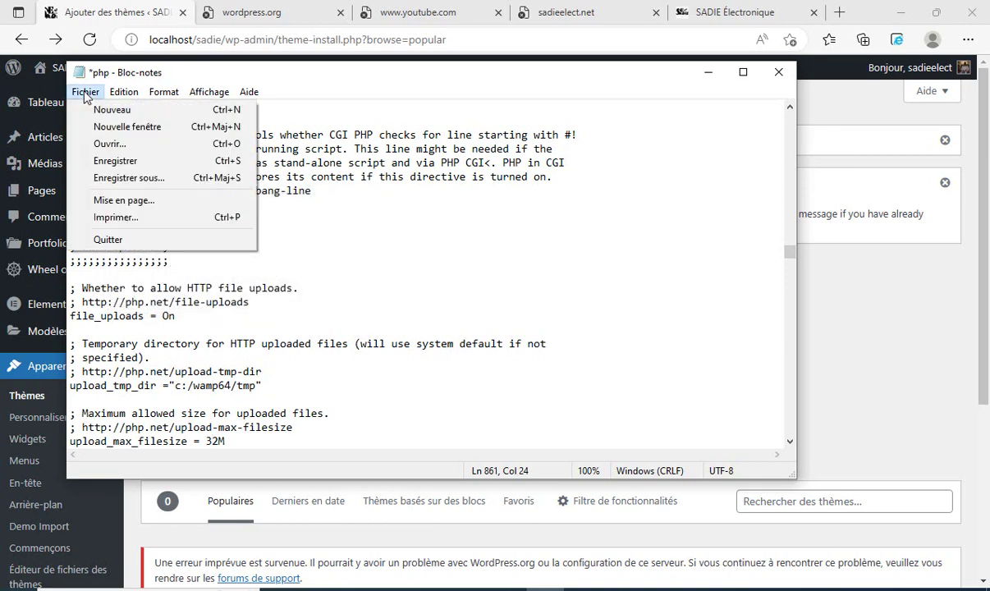
click(118, 164)
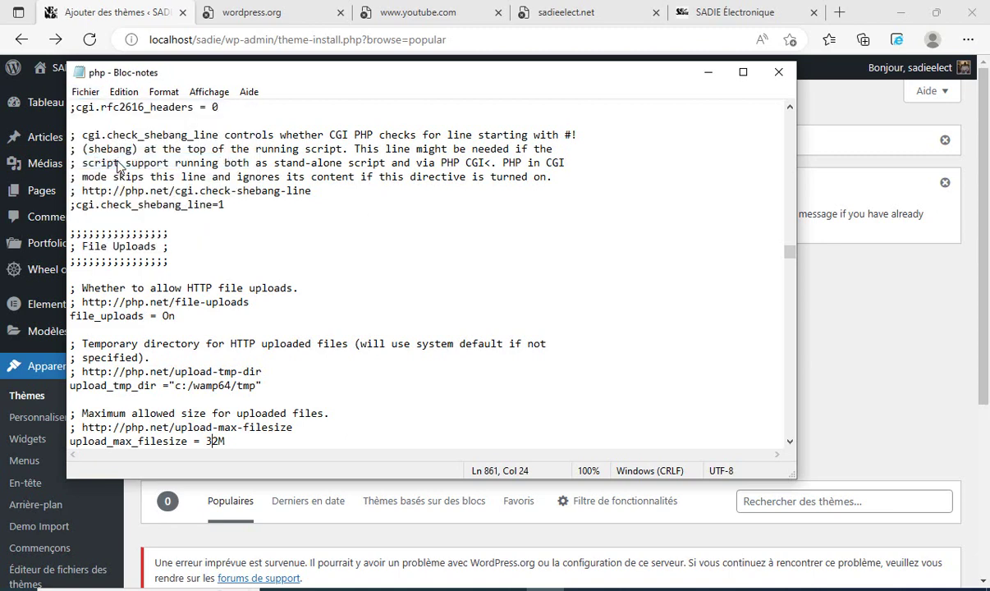
click(778, 76)
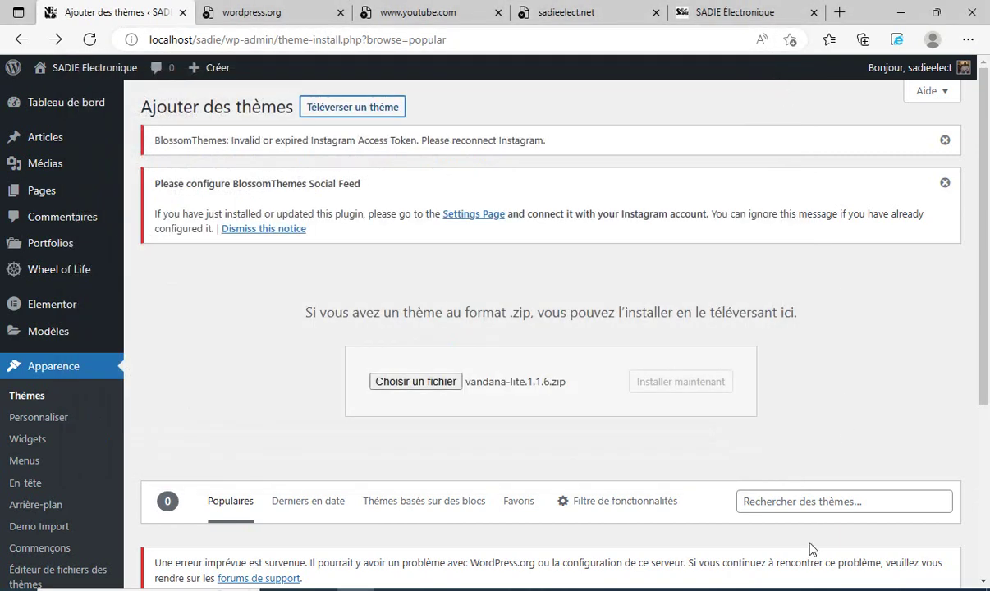
Switch to Wampserver and restart it from zero so the new PHP settings take effect.
click(792, 589)
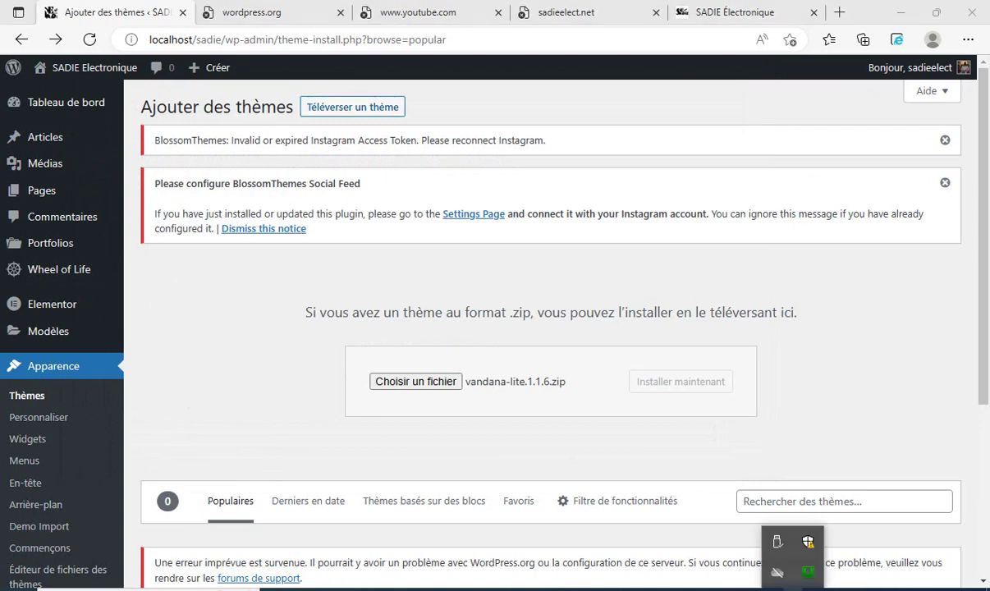
right_click(809, 574)
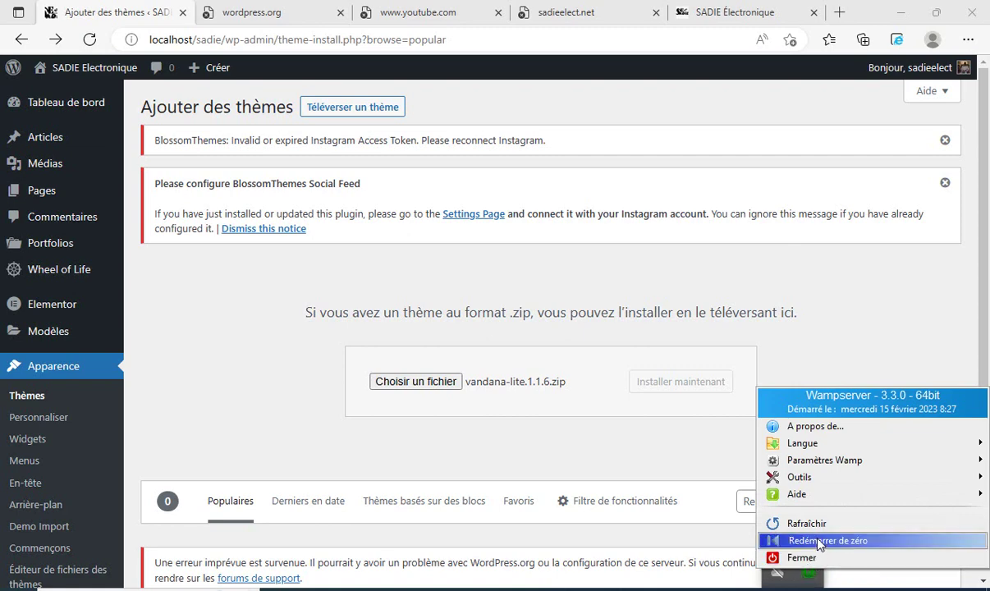
click(819, 541)
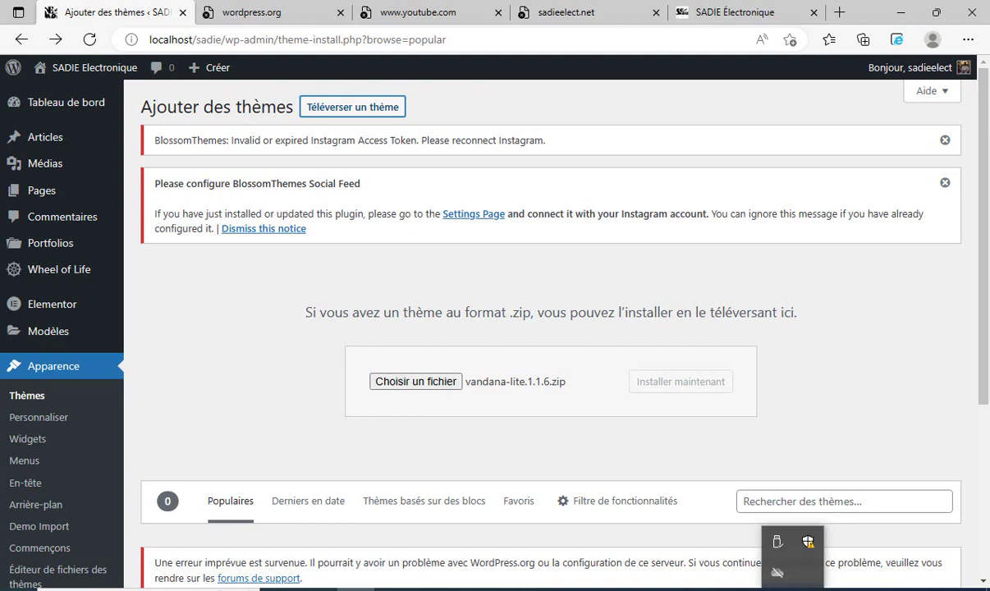
click(545, 589)
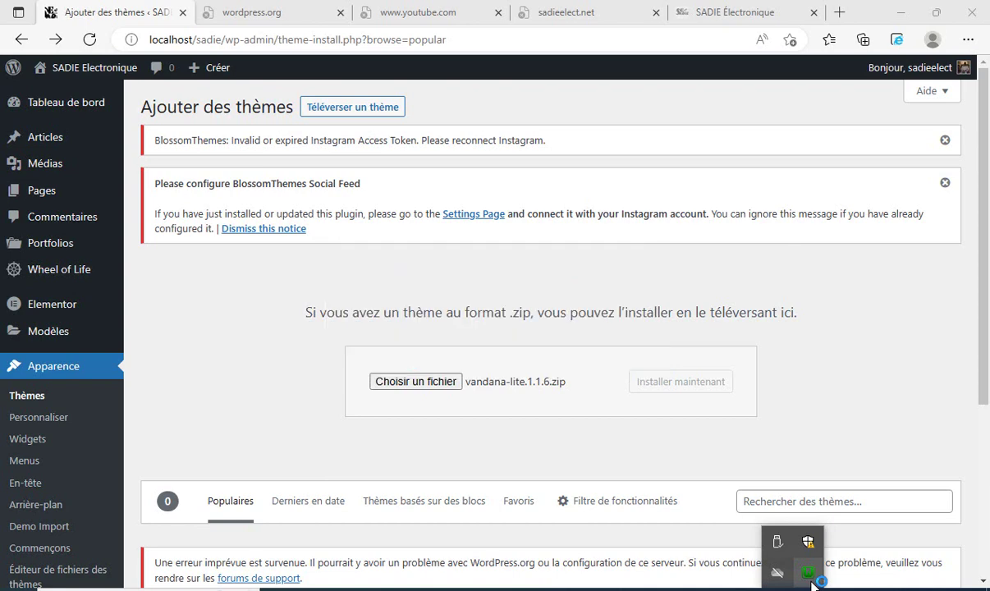
click(237, 288)
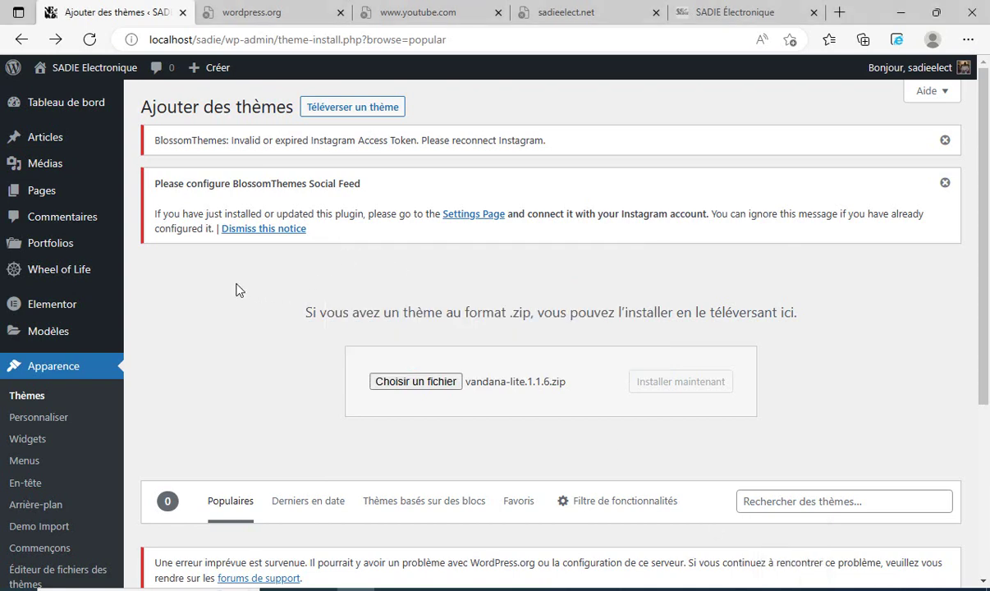
Reload the WordPress page for adding themes and show its theme upload form.
click(90, 41)
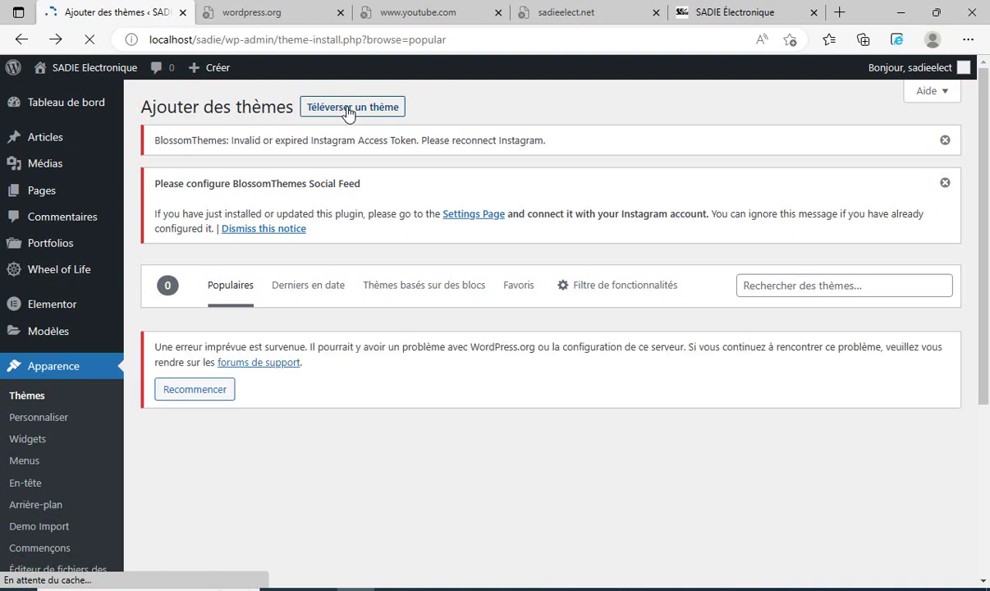
click(348, 110)
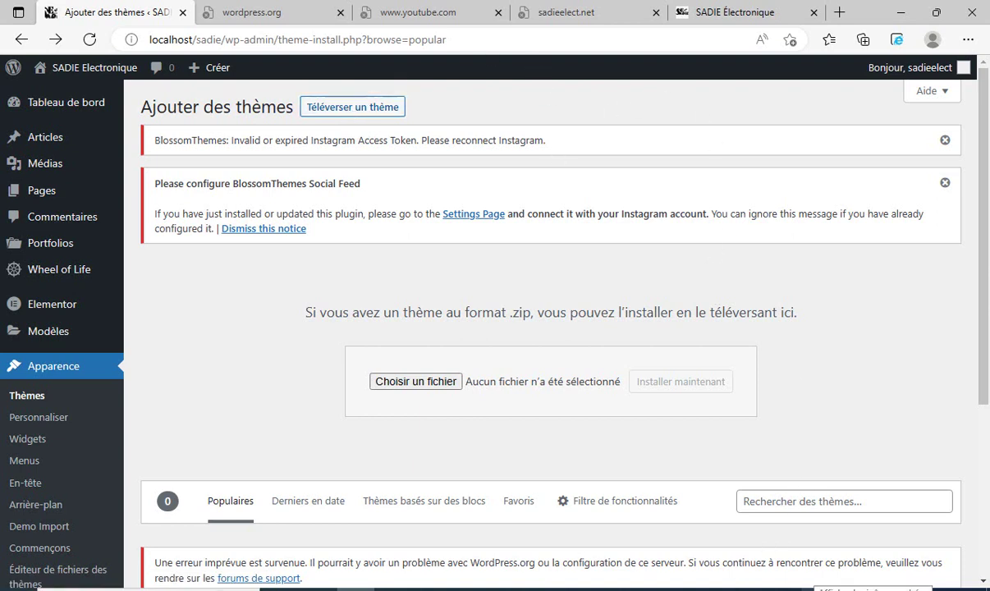
Open Wampserver's Localhost page in the browser, go to localhost/sadie and close the old tab for adding themes.
click(811, 590)
click(818, 580)
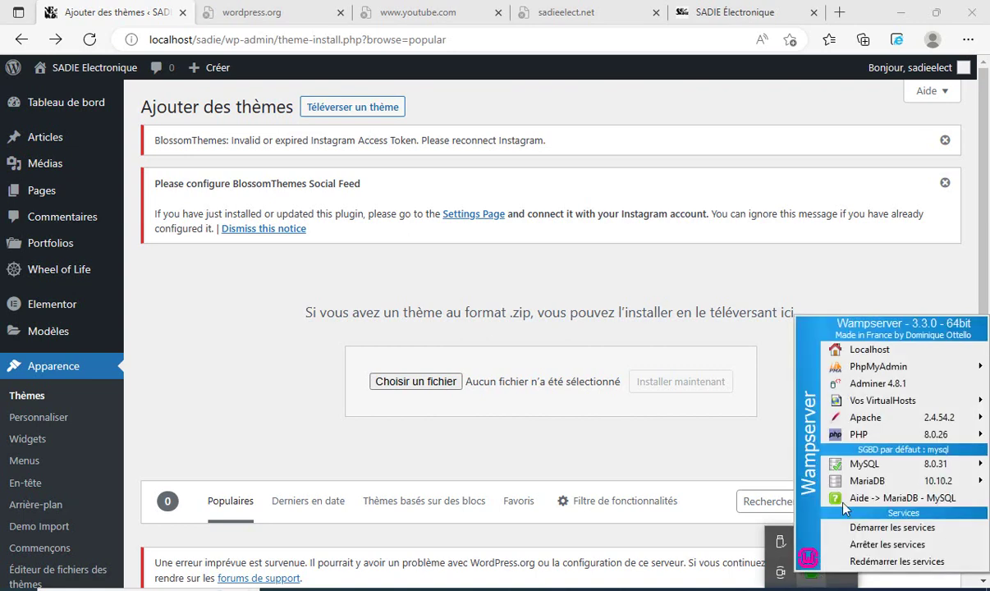
click(867, 350)
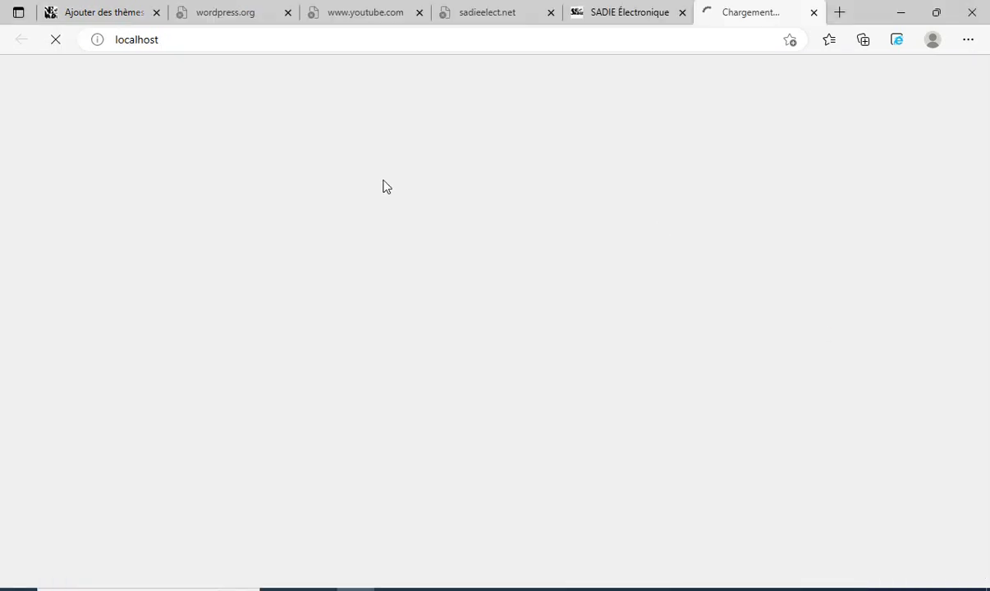
click(176, 42)
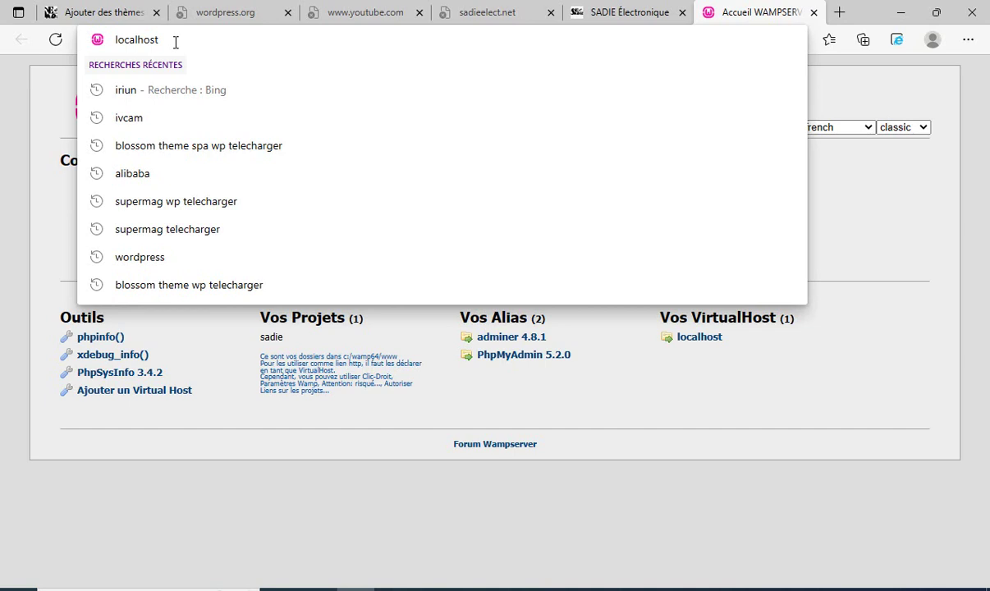
text(/)
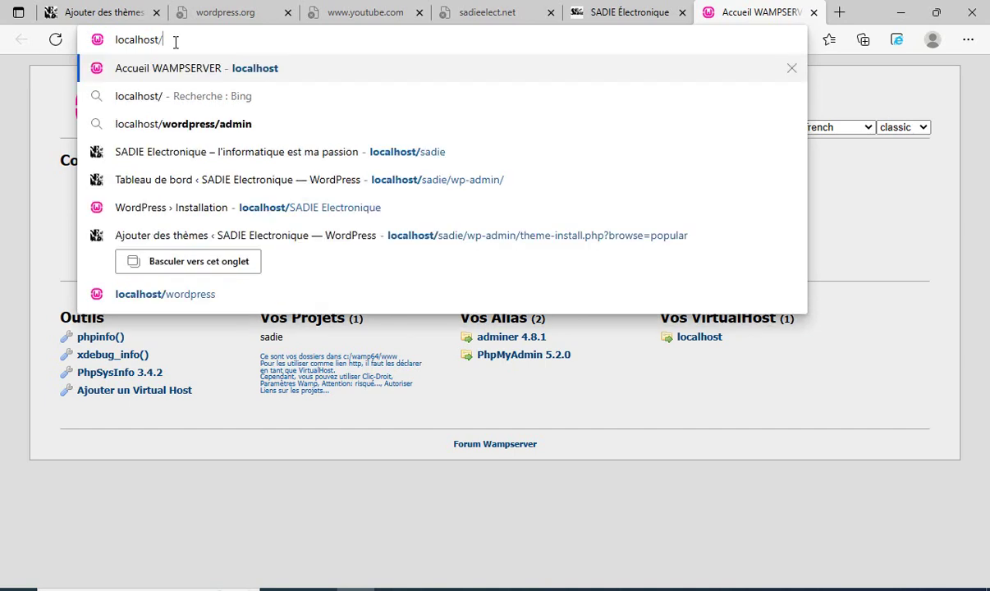
text(sa)
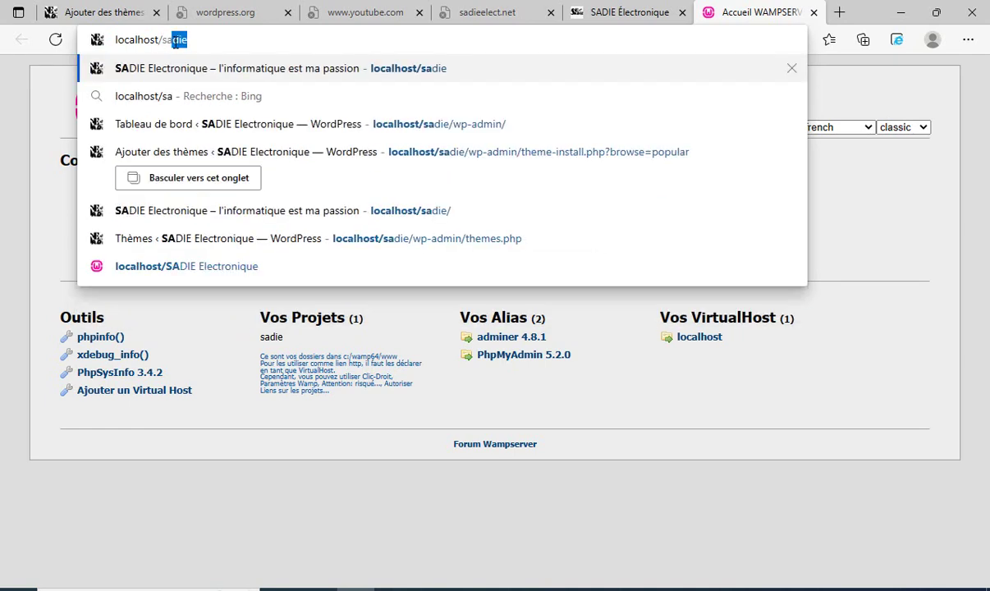
text(die)
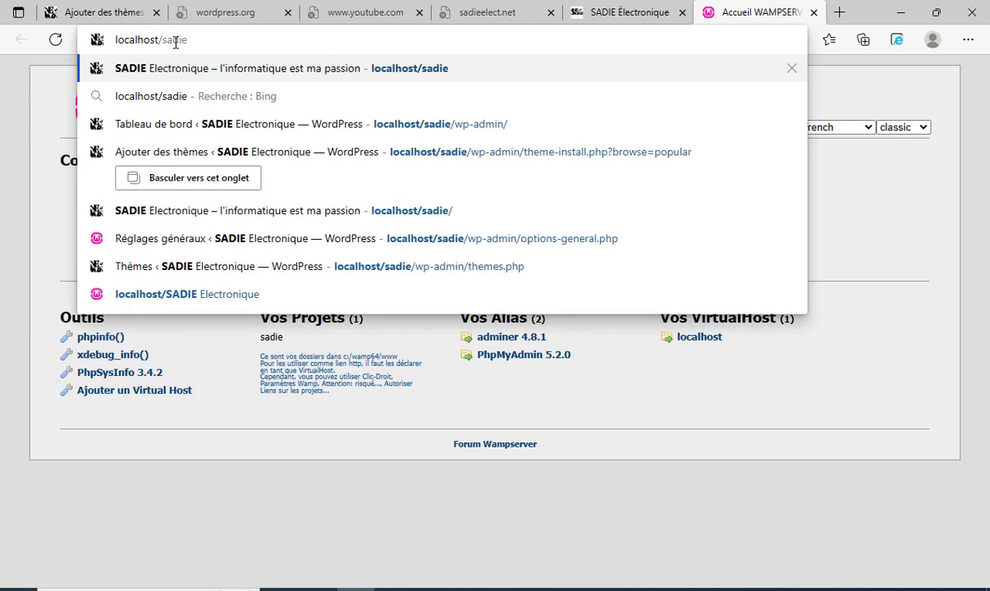
key(Return)
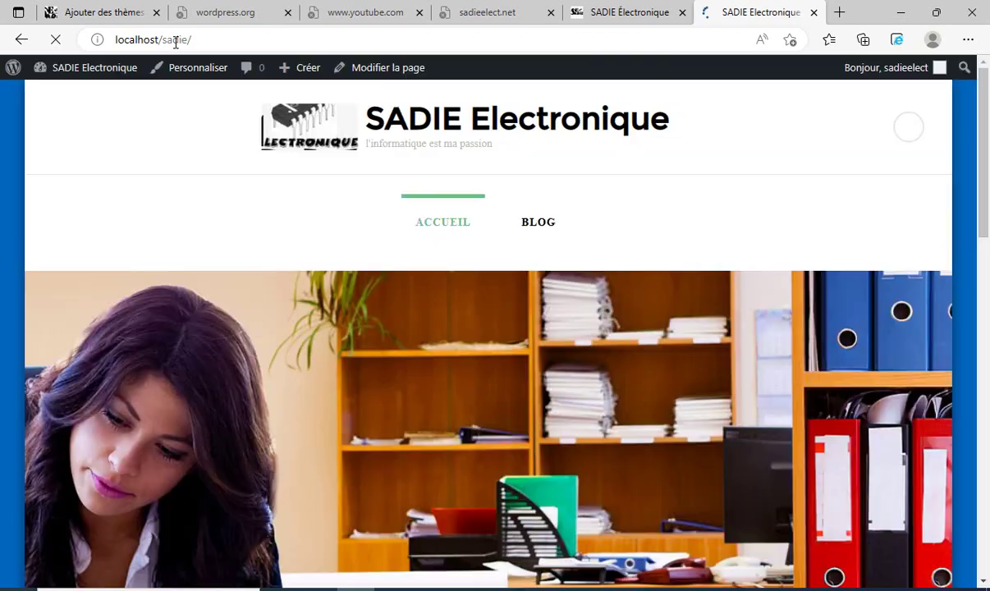
click(157, 13)
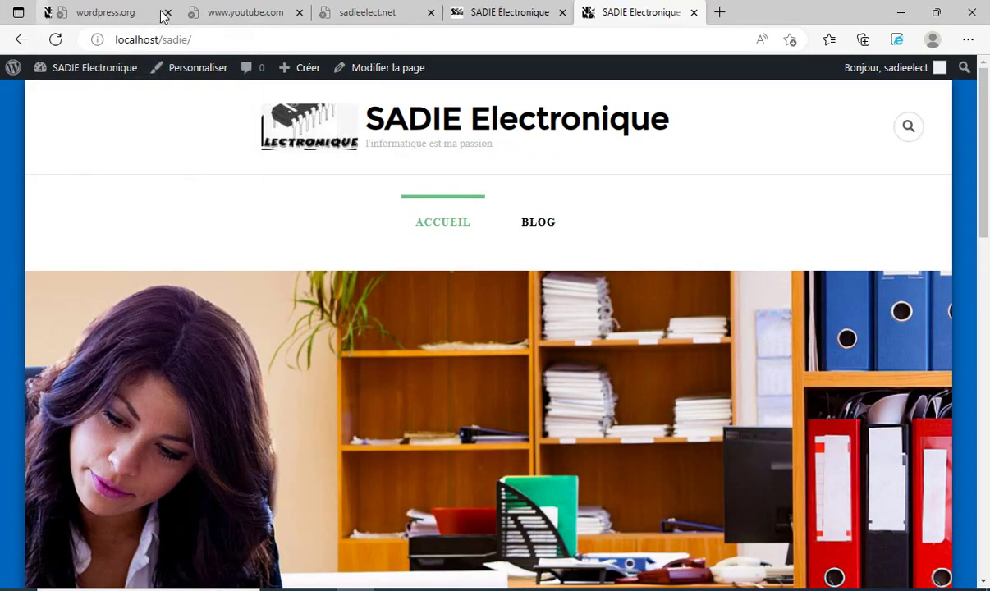
From the site's dashboard, go to the page for adding themes, upload vandana-lite.1.1.6.zip from the USB drive (D:) and install it.
mouse_move(93, 76)
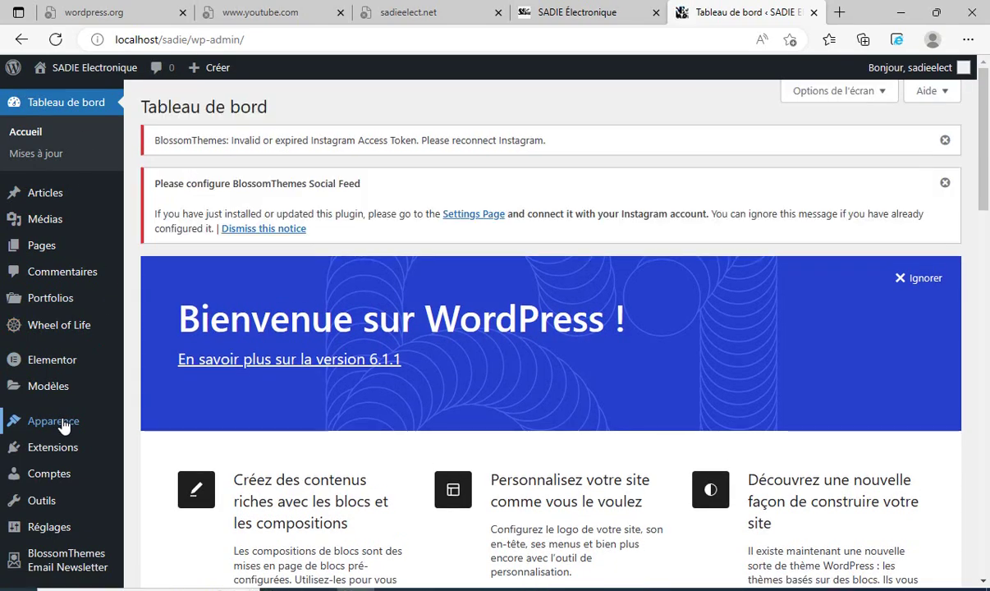
mouse_move(64, 426)
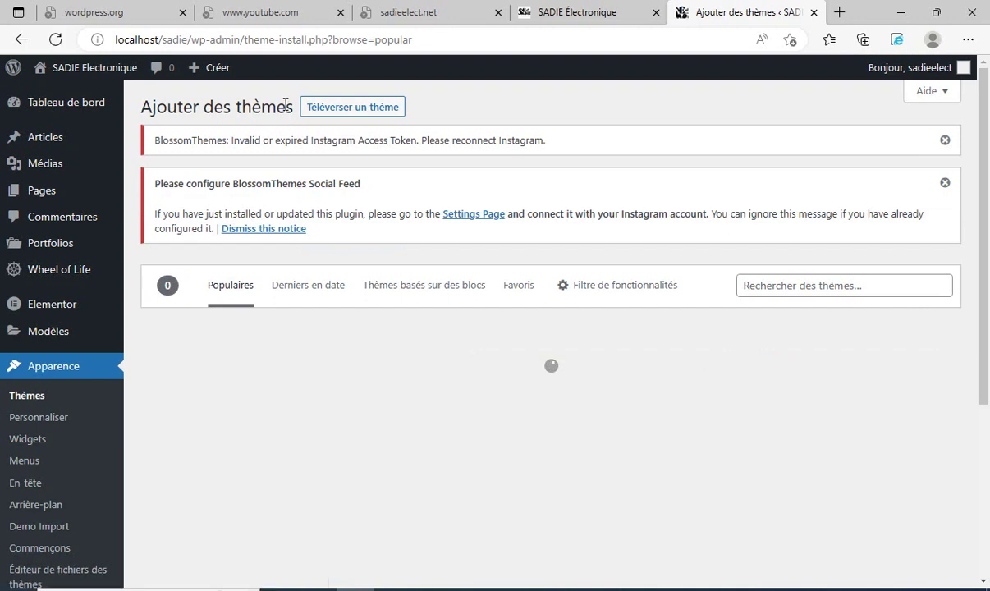
click(353, 109)
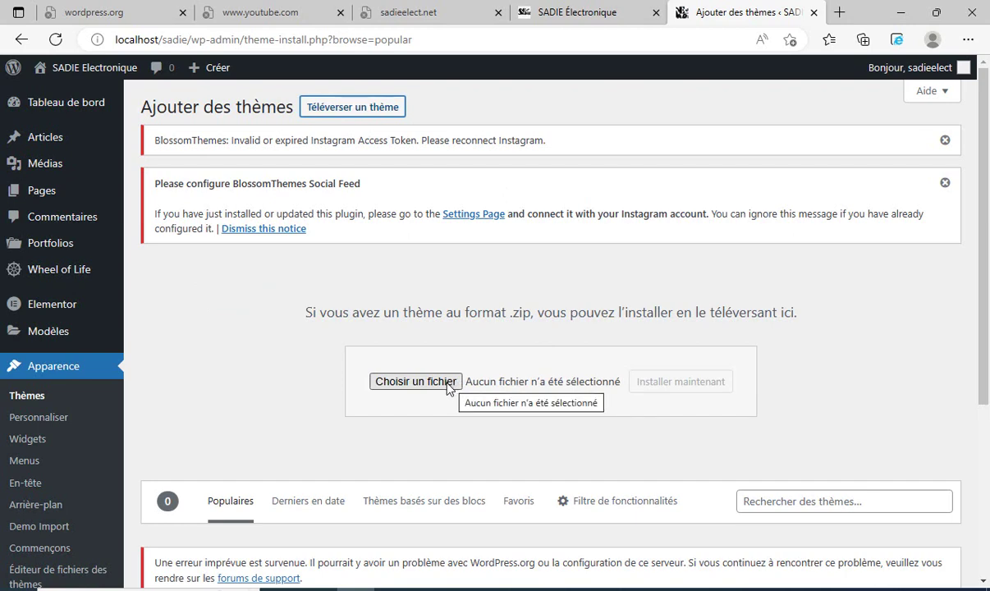
click(450, 384)
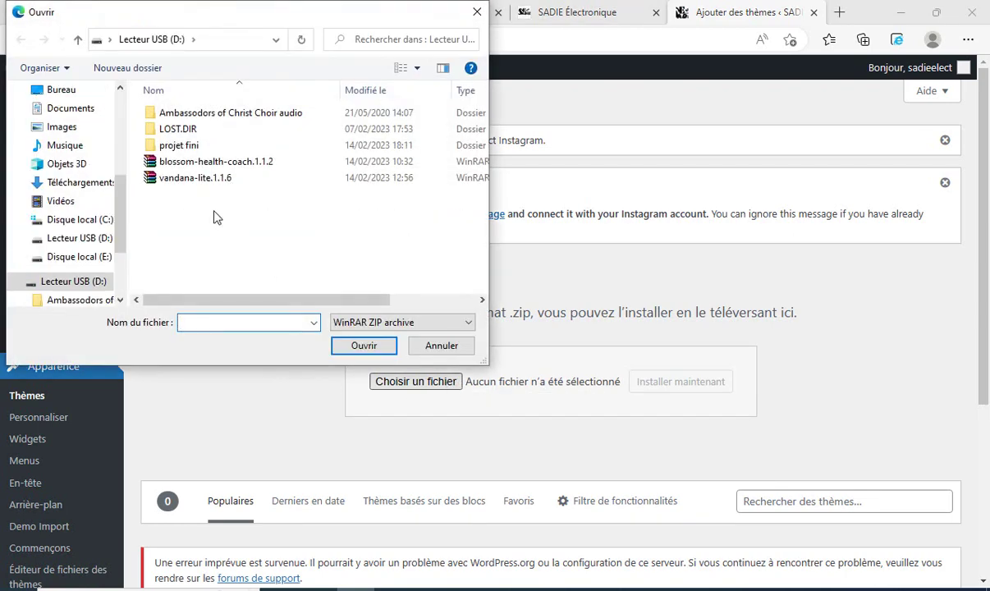
click(172, 175)
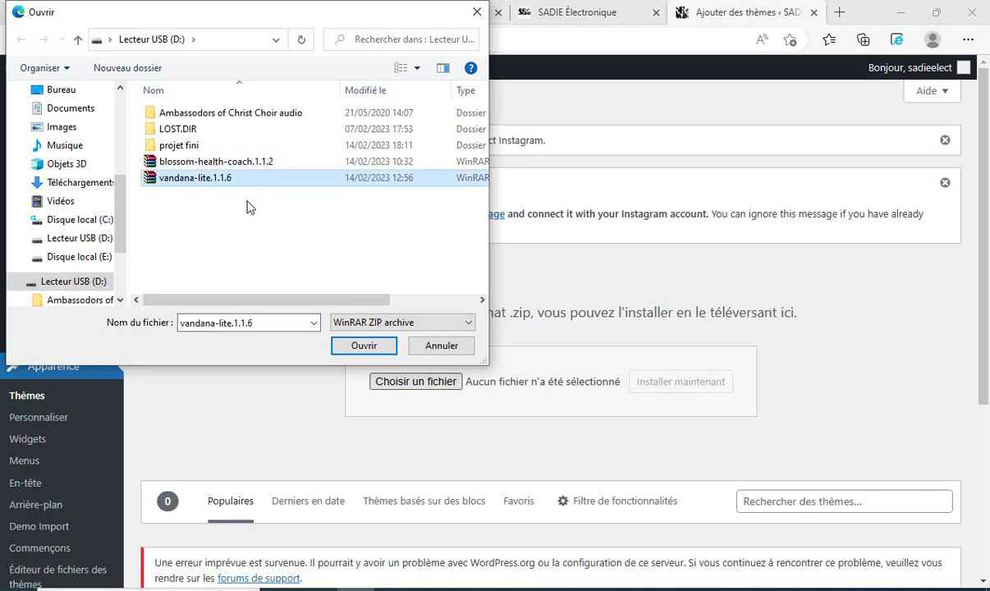
click(363, 345)
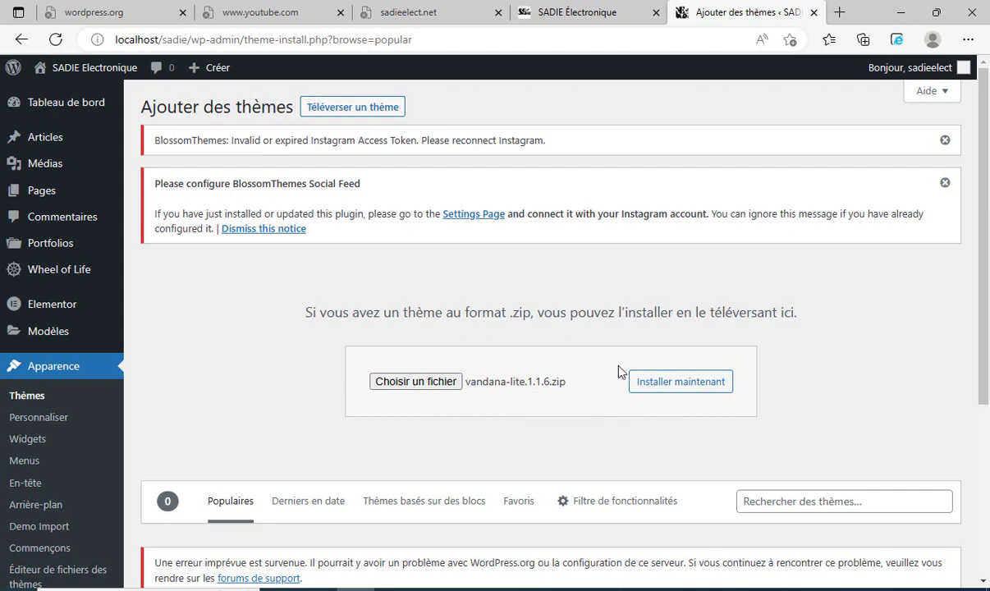
click(671, 386)
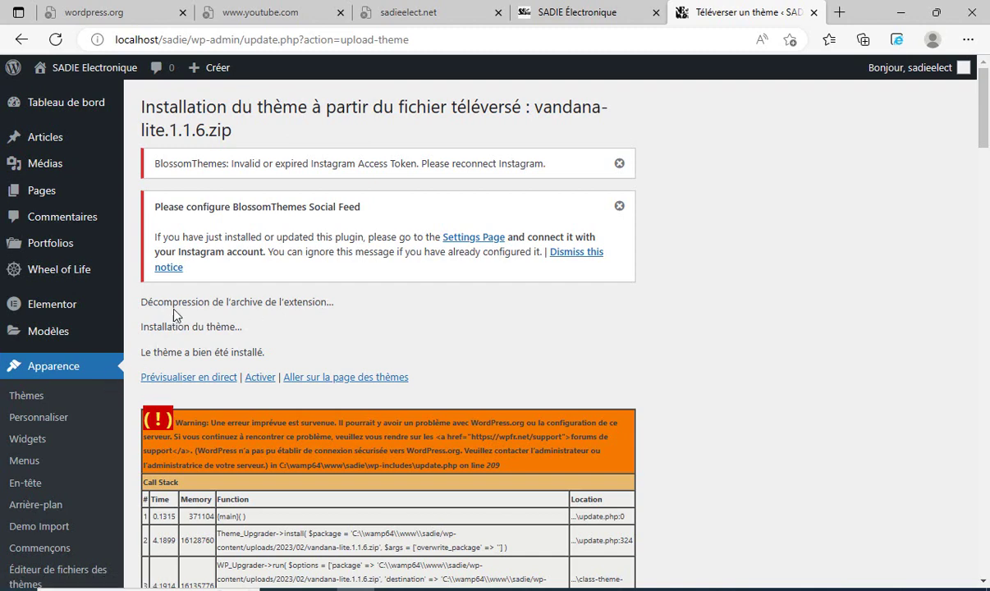
Activate the Vandana Lite theme among the installed themes and open the site's front page.
click(29, 397)
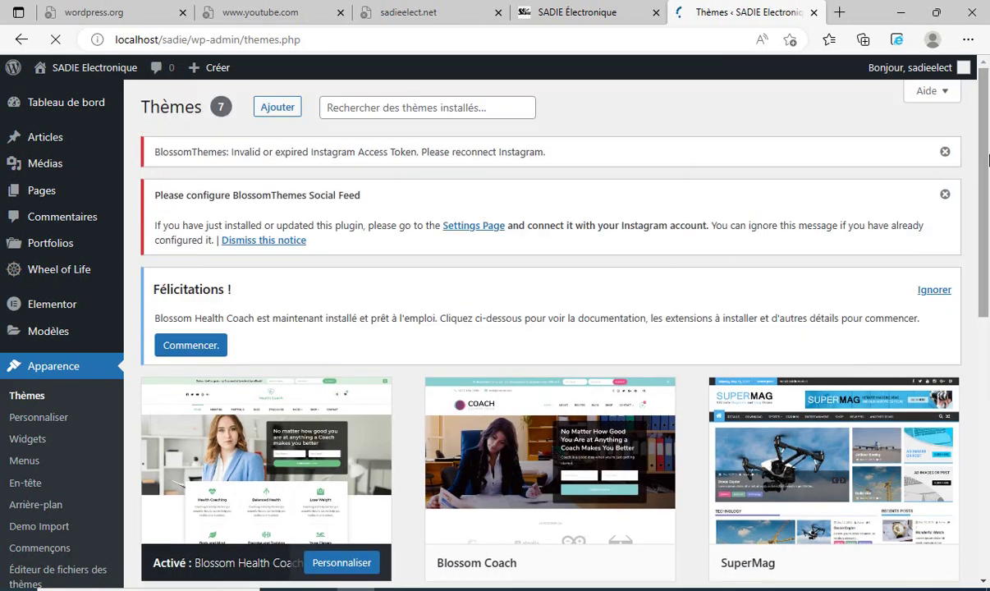
drag(986, 164, 988, 449)
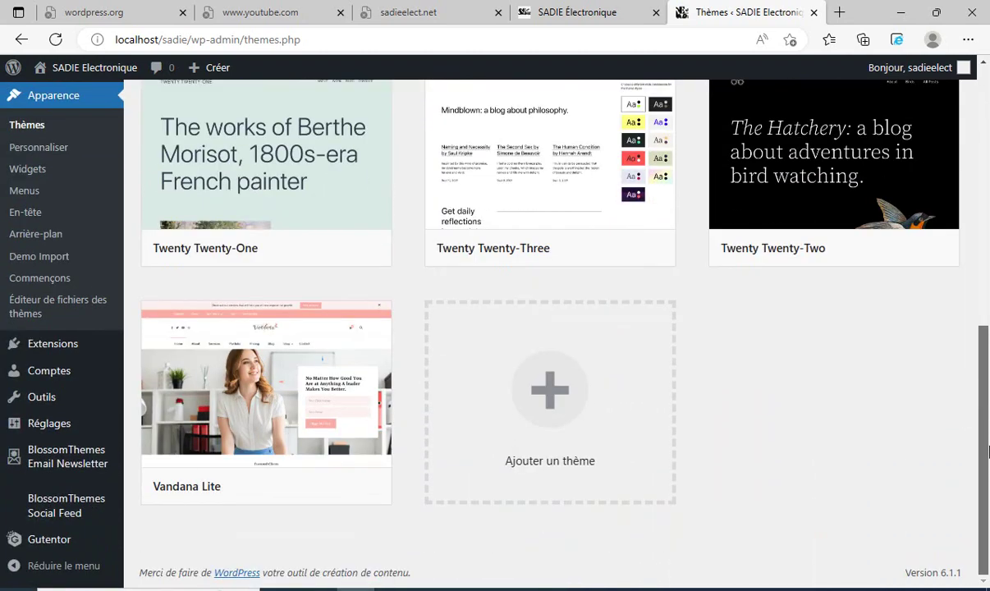
mouse_move(227, 405)
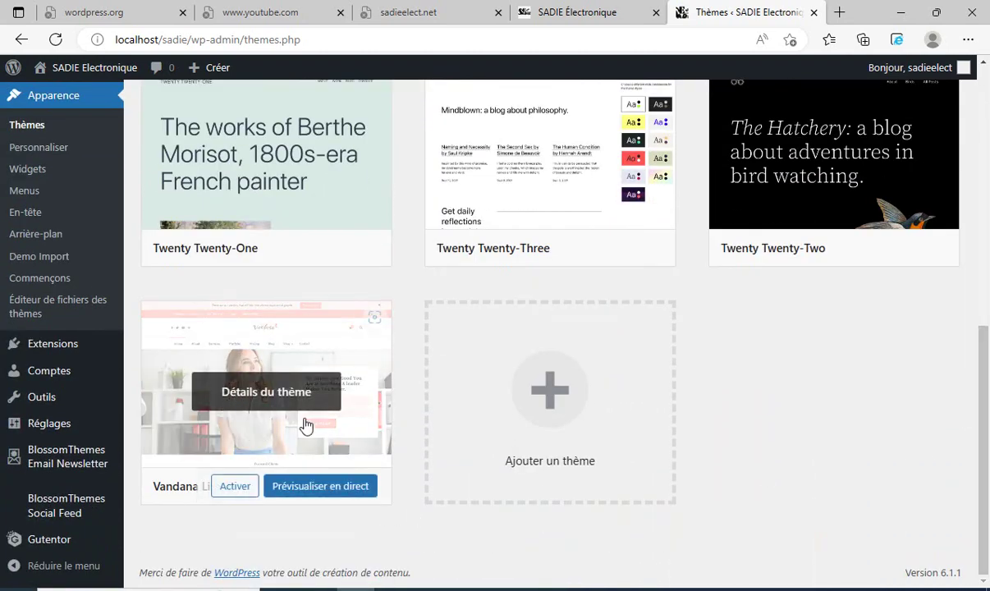
click(235, 486)
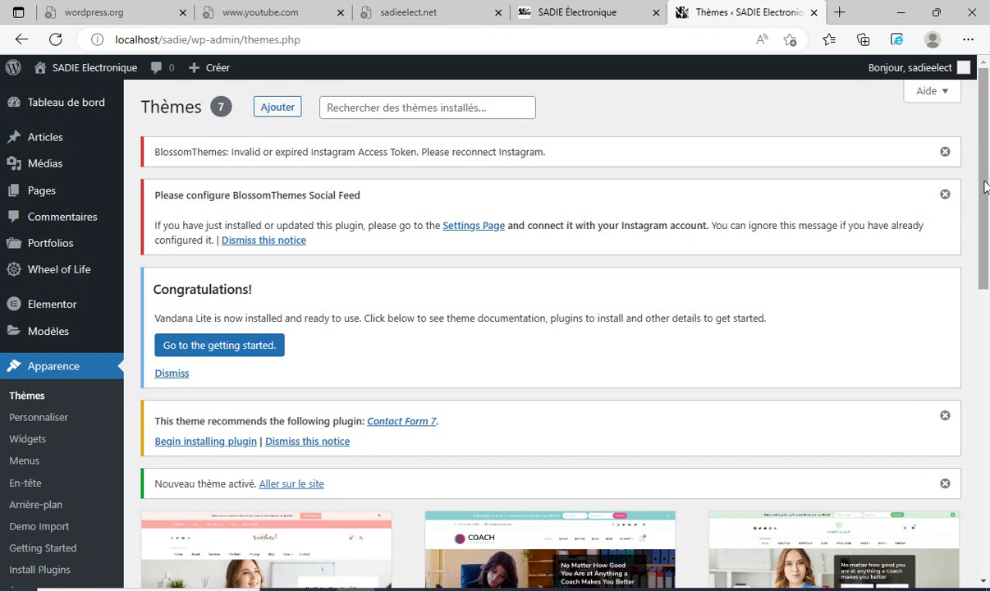
scroll(985, 187, down, 3)
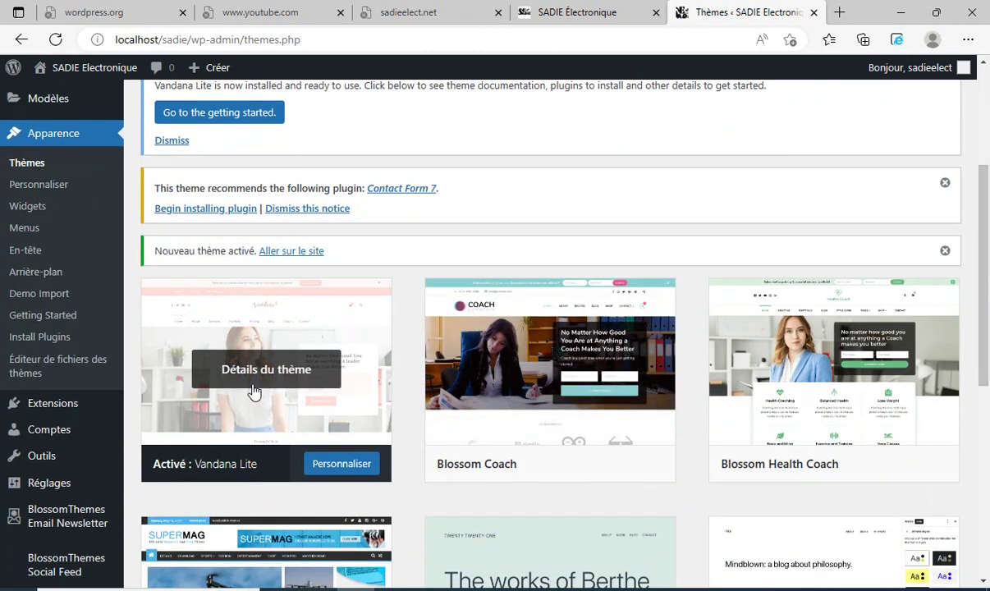
click(82, 70)
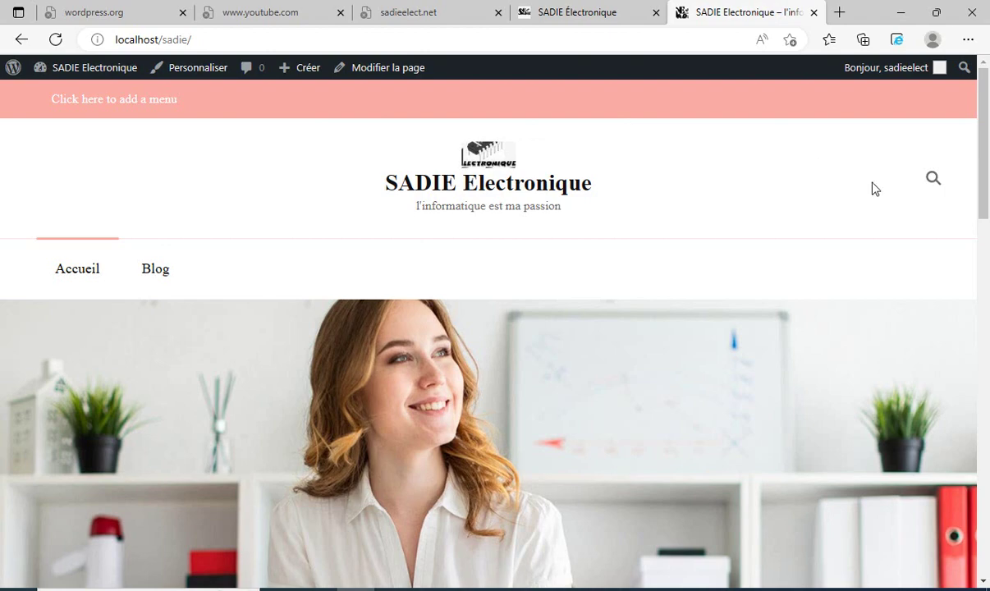
Look over the site's front page, return to its dashboard and open the page listing the installed themes.
drag(986, 202, 928, 88)
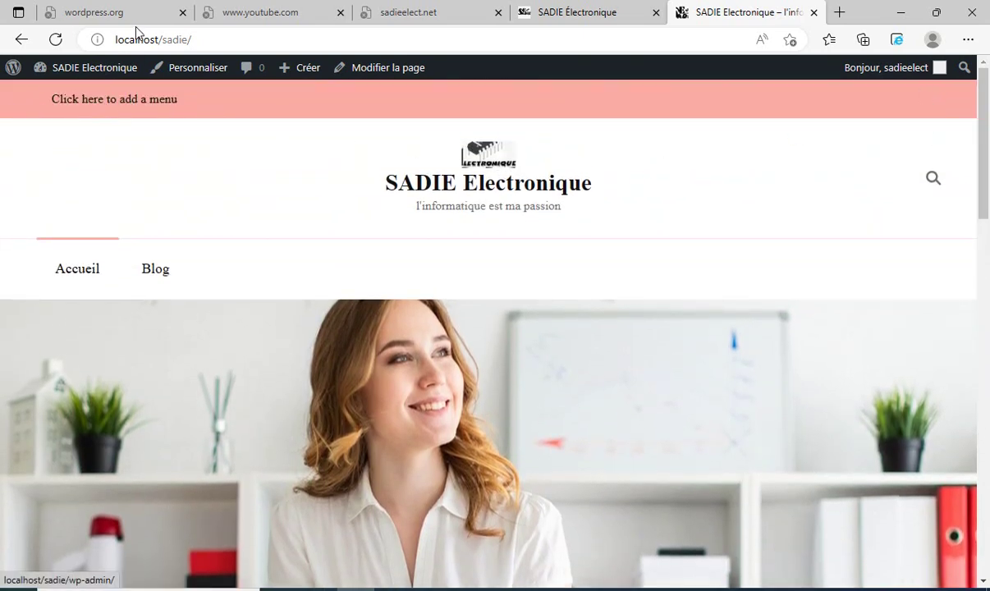
click(88, 71)
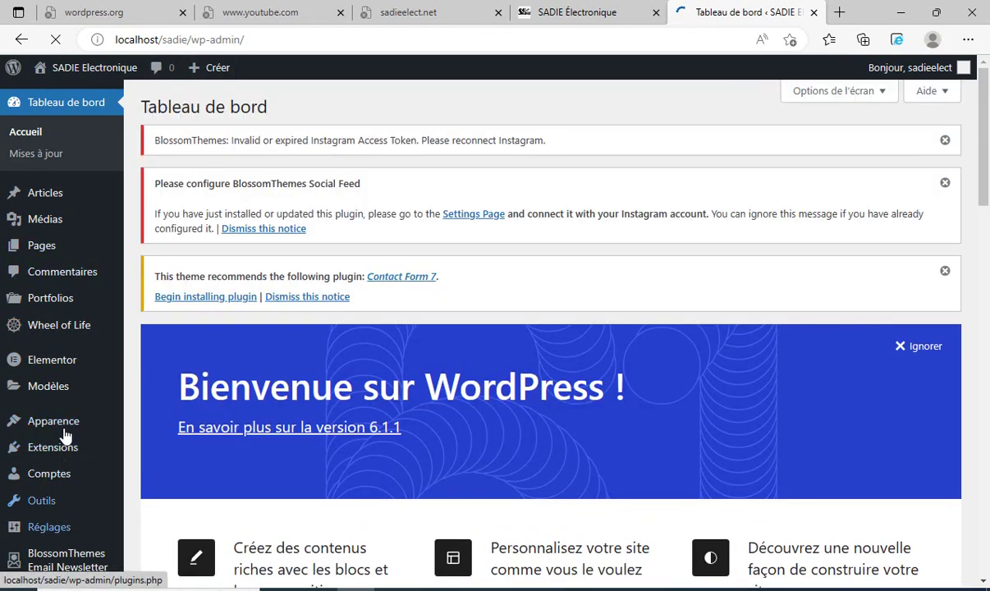
mouse_move(63, 428)
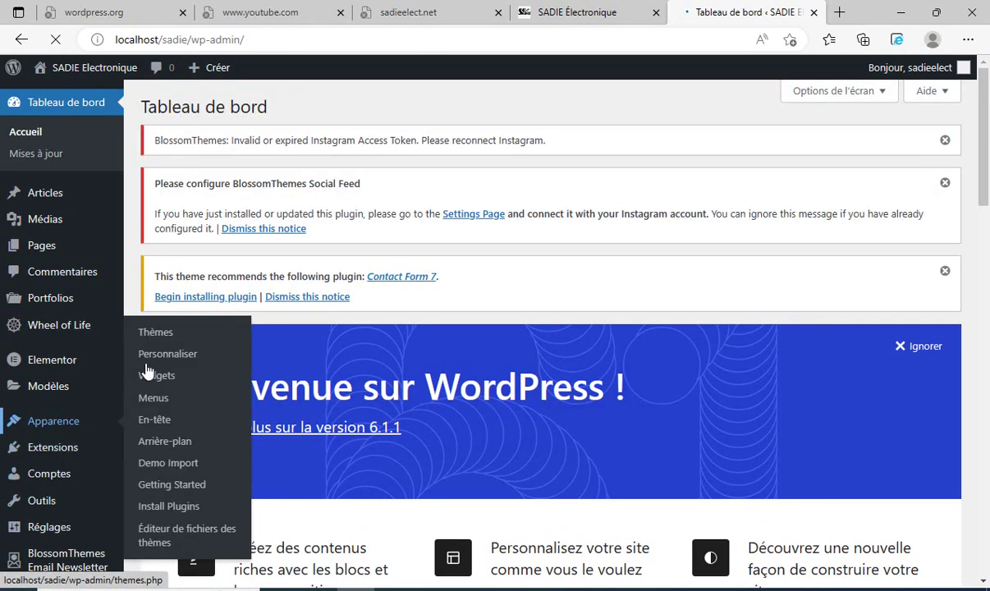
click(169, 333)
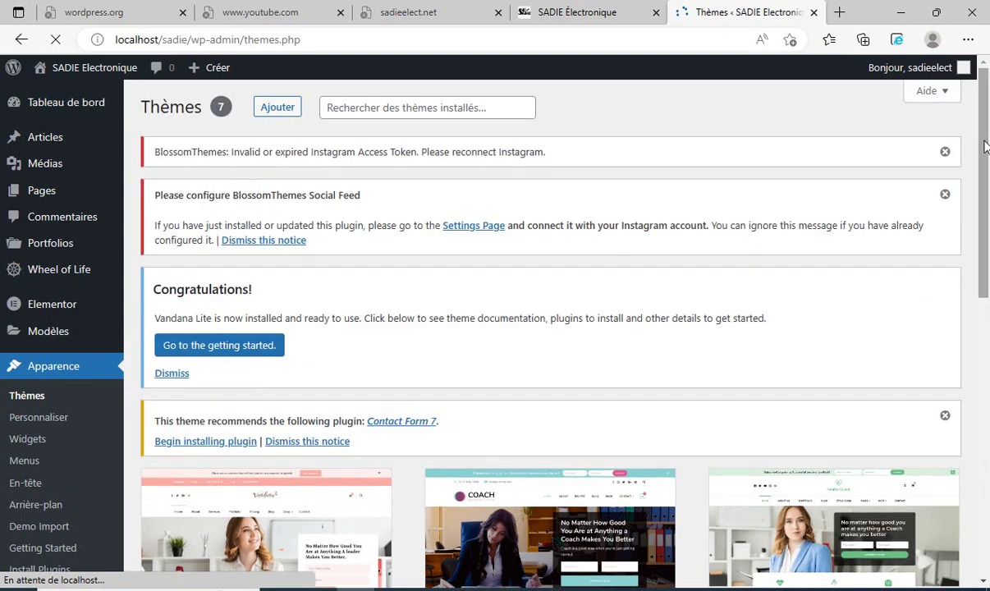
Delete the Blossom Coach theme from the installed themes through its theme details, and confirm the deletion.
drag(984, 142, 984, 246)
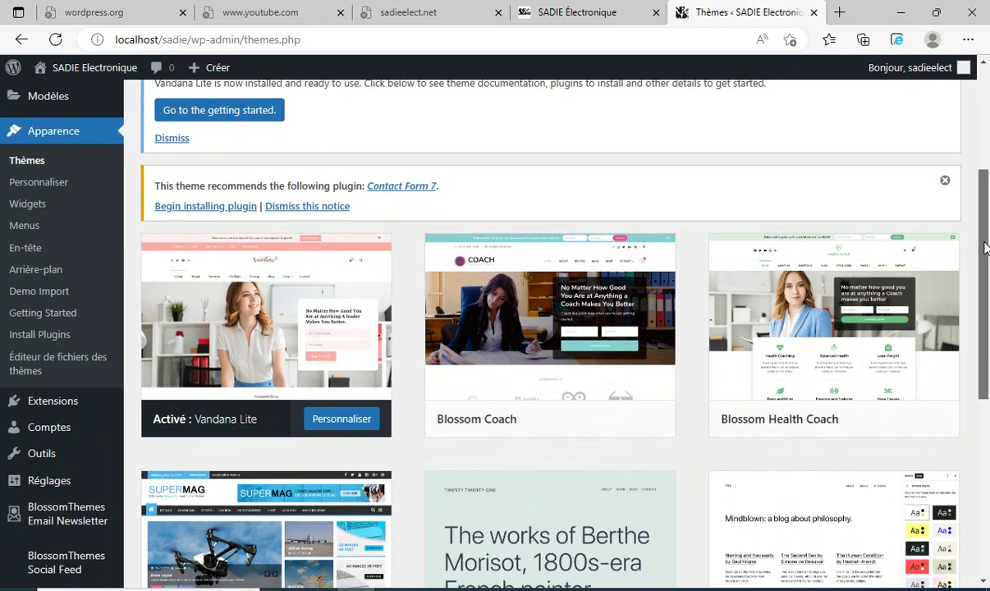
mouse_move(575, 316)
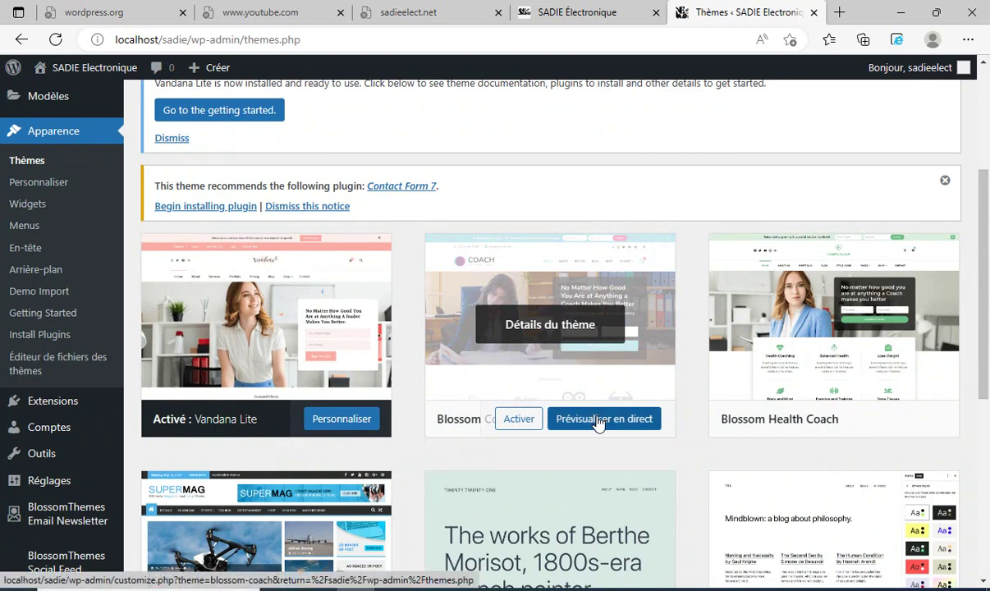
click(567, 334)
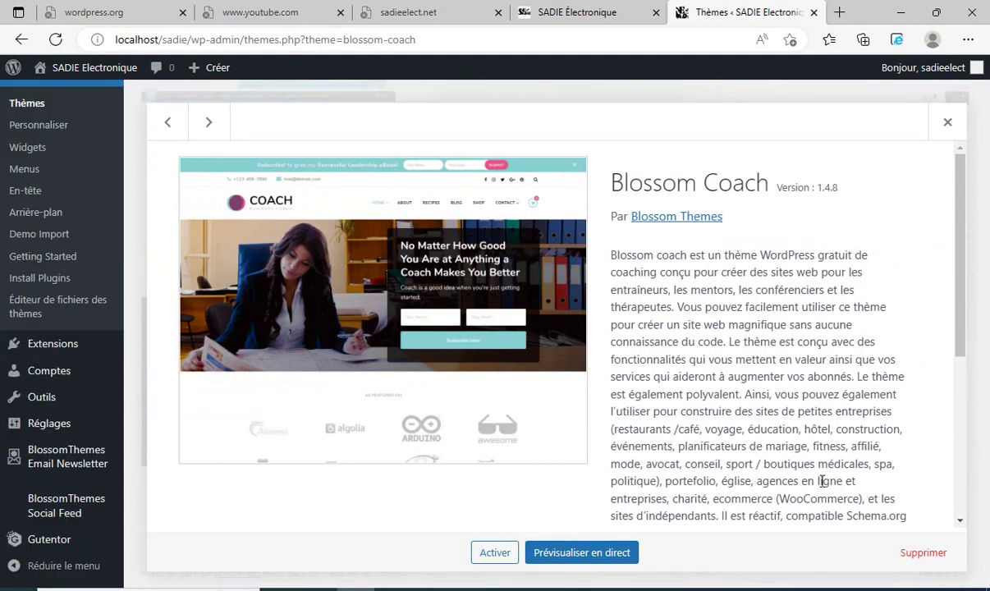
click(929, 557)
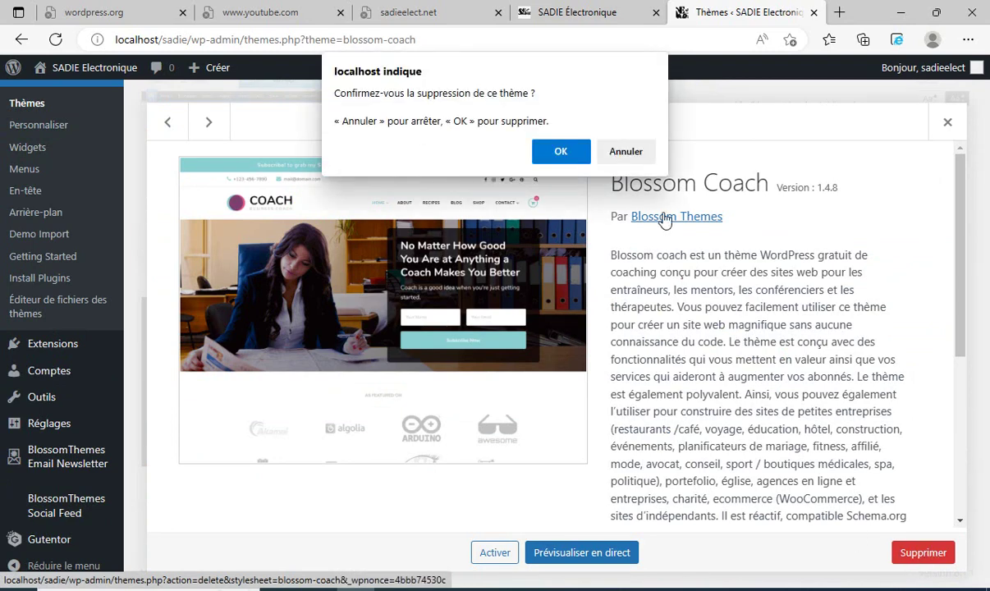
click(565, 152)
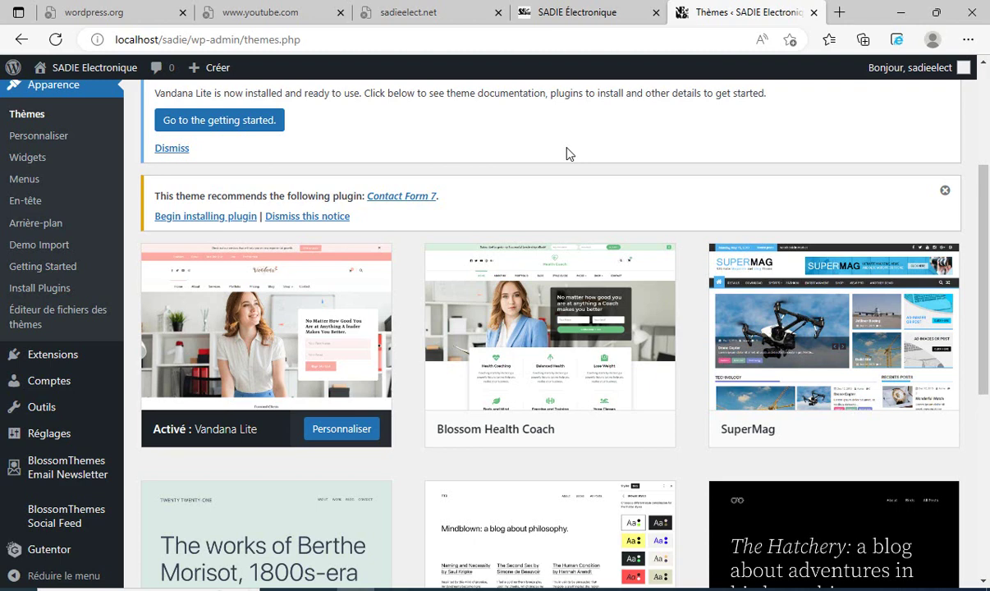
Delete the SuperMag theme from the installed themes through its theme details, and confirm the deletion.
mouse_move(772, 336)
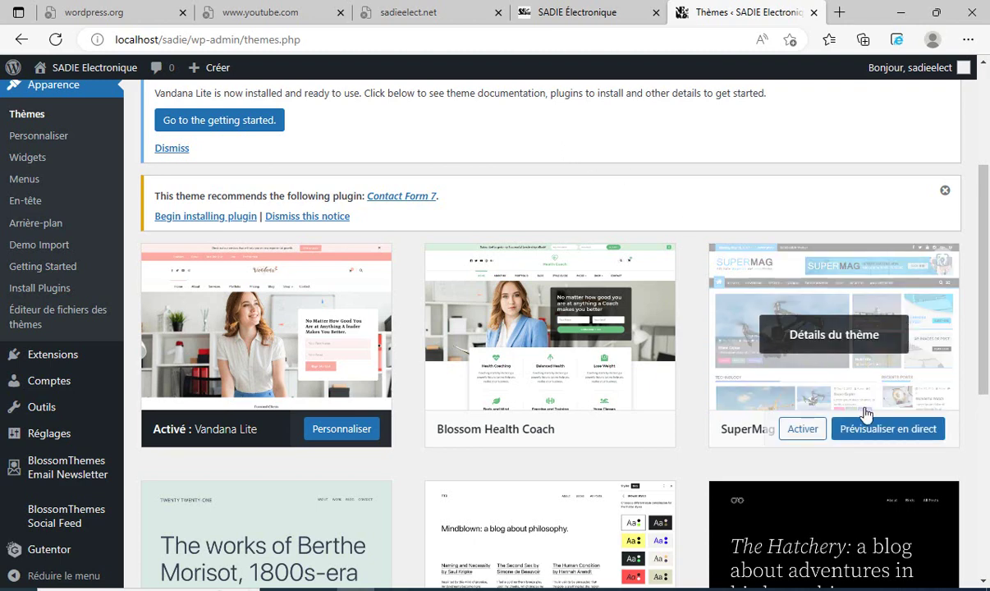
click(836, 337)
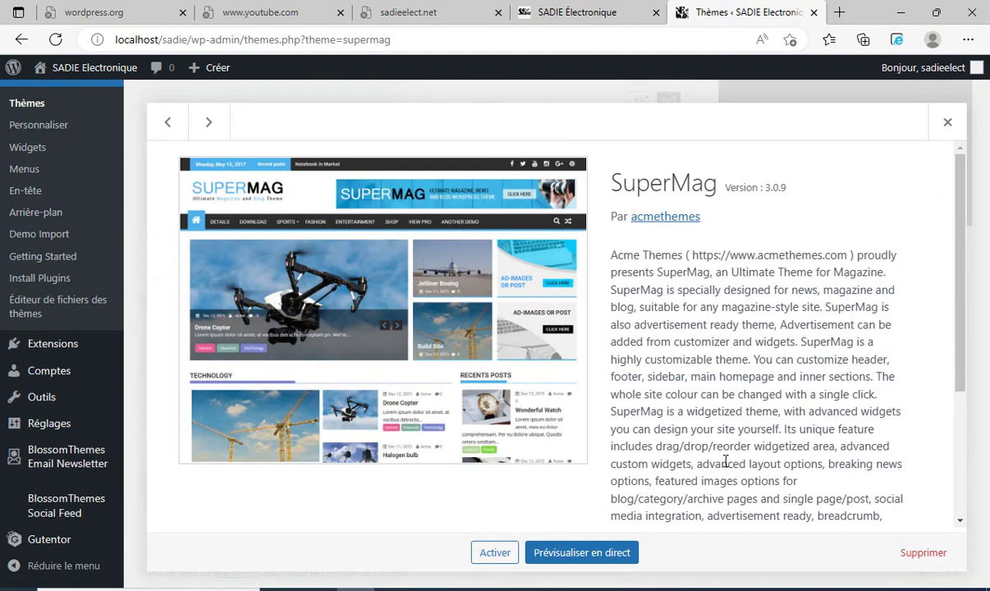
click(922, 552)
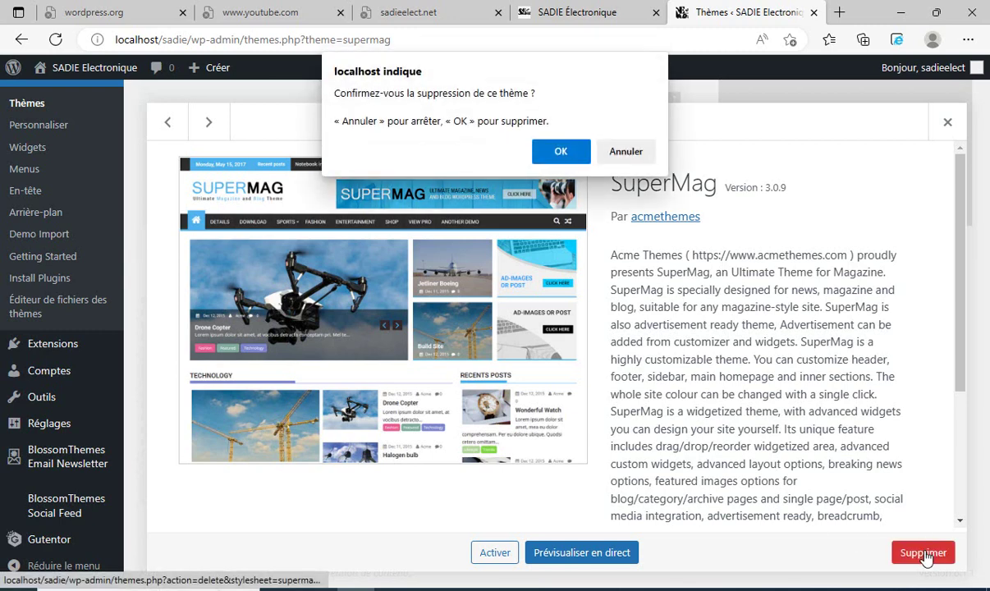
click(545, 149)
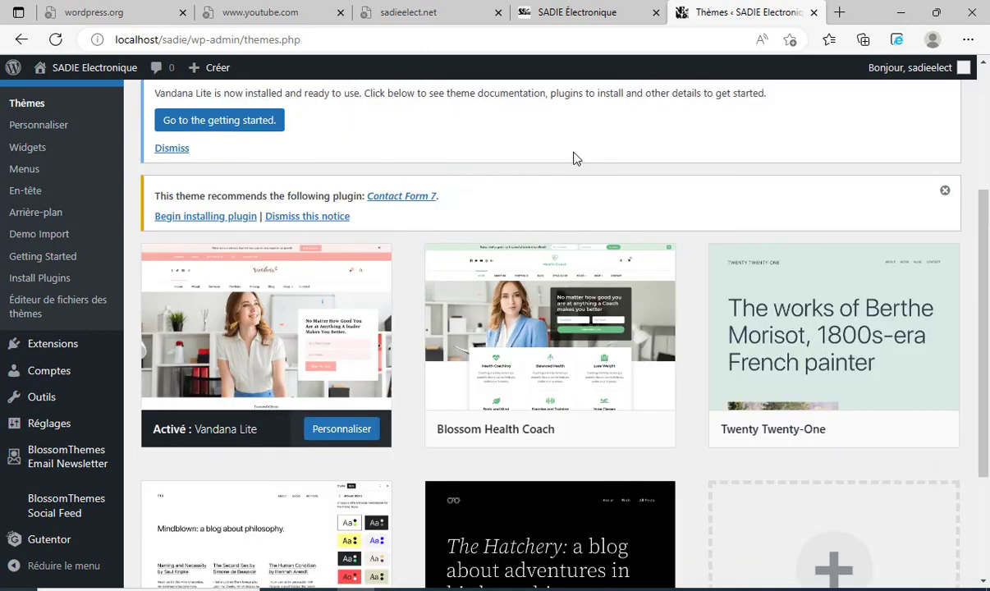
mouse_move(773, 331)
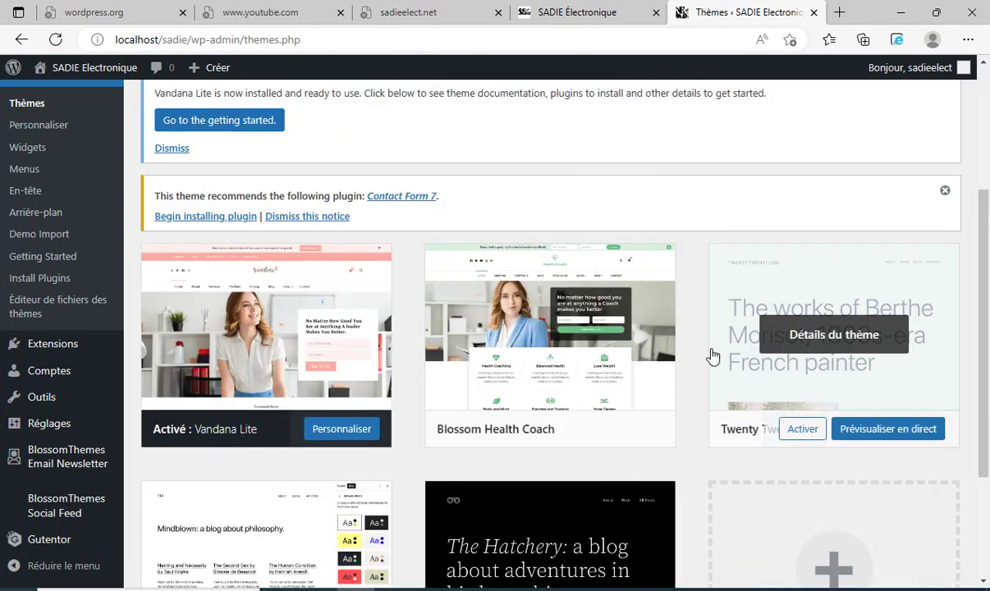
mouse_move(607, 432)
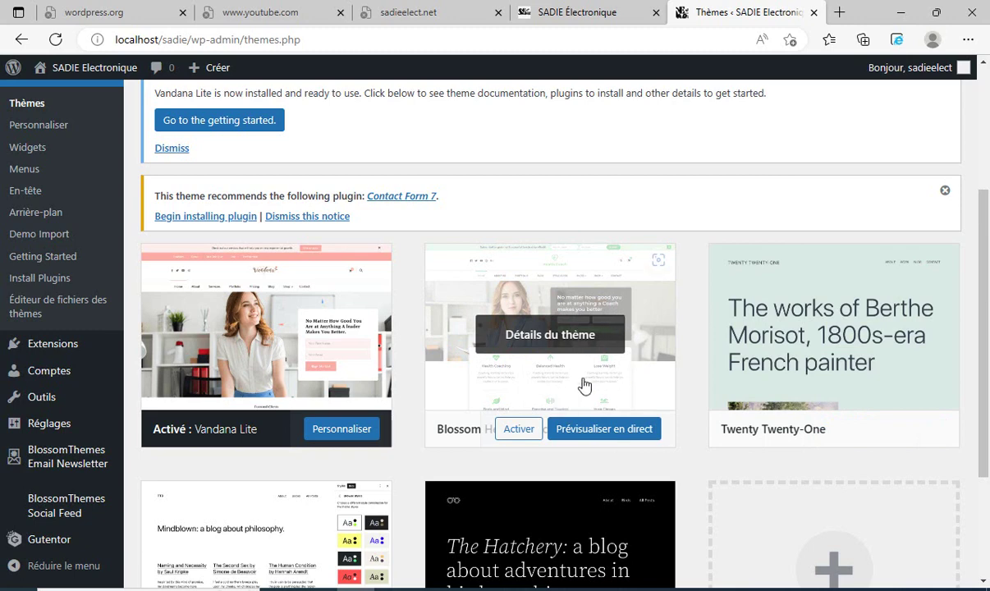